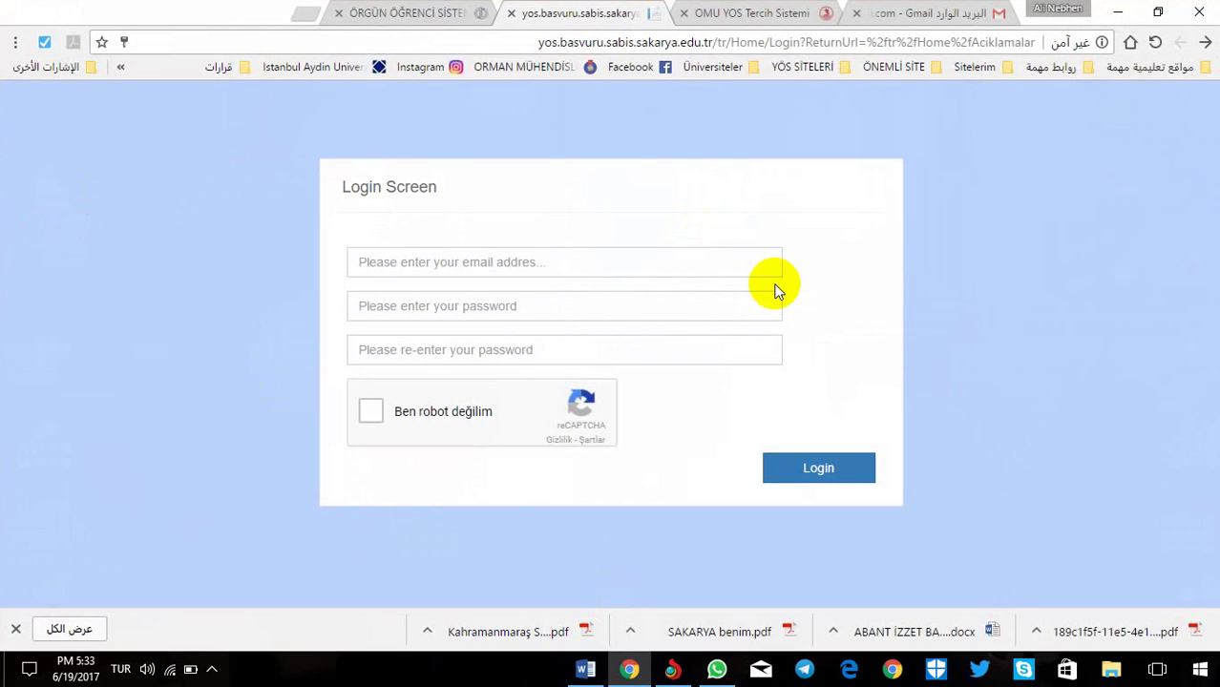
# Enter the login email address in the email field
pyautogui.click(653, 259)
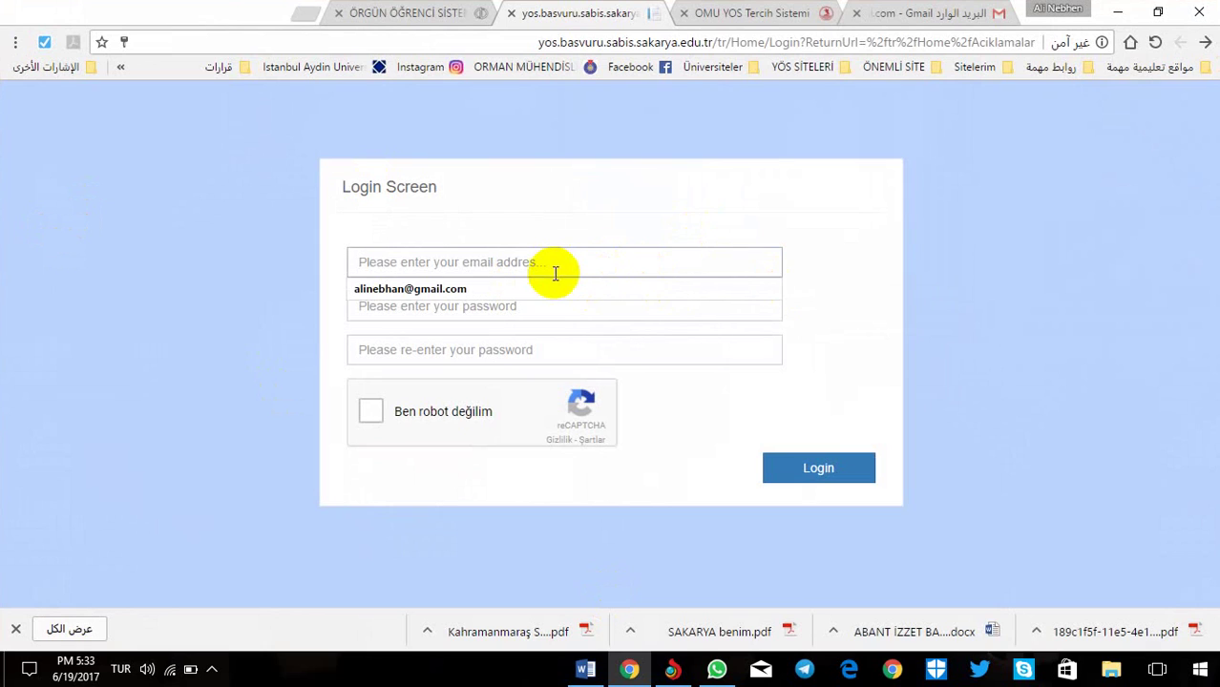
pyautogui.write('DFGHNJEKV')
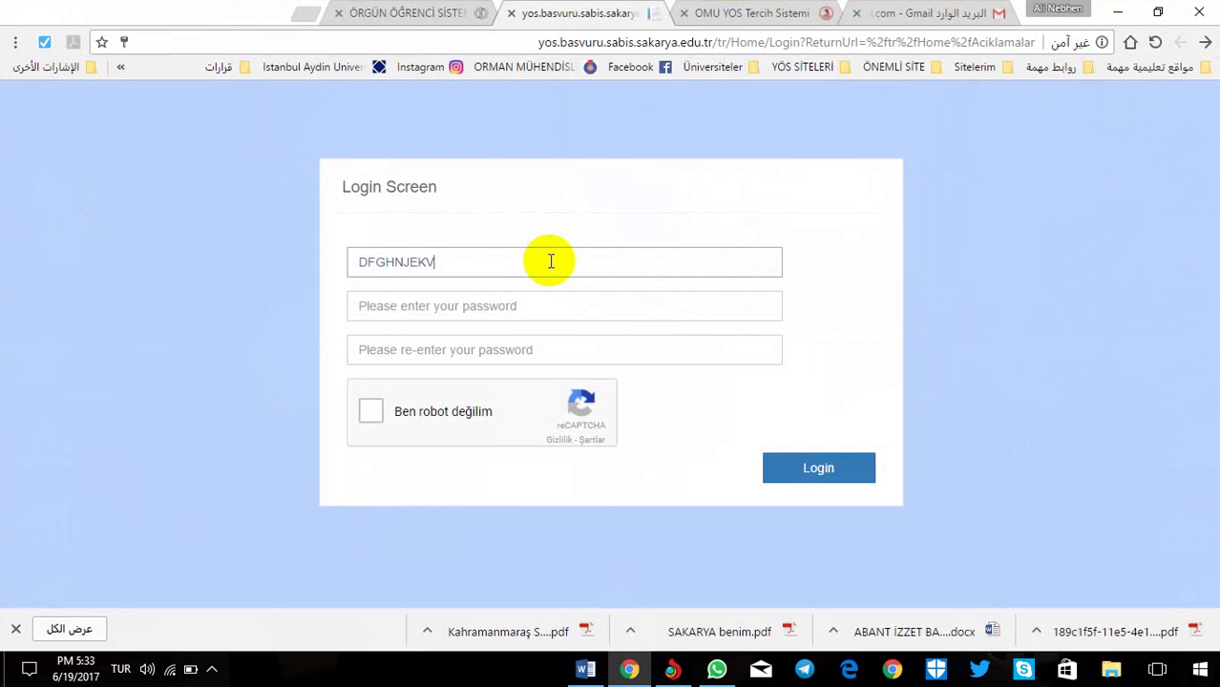
pyautogui.press('BackSpace')
pyautogui.press('BackSpace')
pyautogui.press('BackSpace')
pyautogui.press('BackSpace')
pyautogui.press('BackSpace')
pyautogui.press('BackSpace')
pyautogui.press('BackSpace')
pyautogui.press('BackSpace')
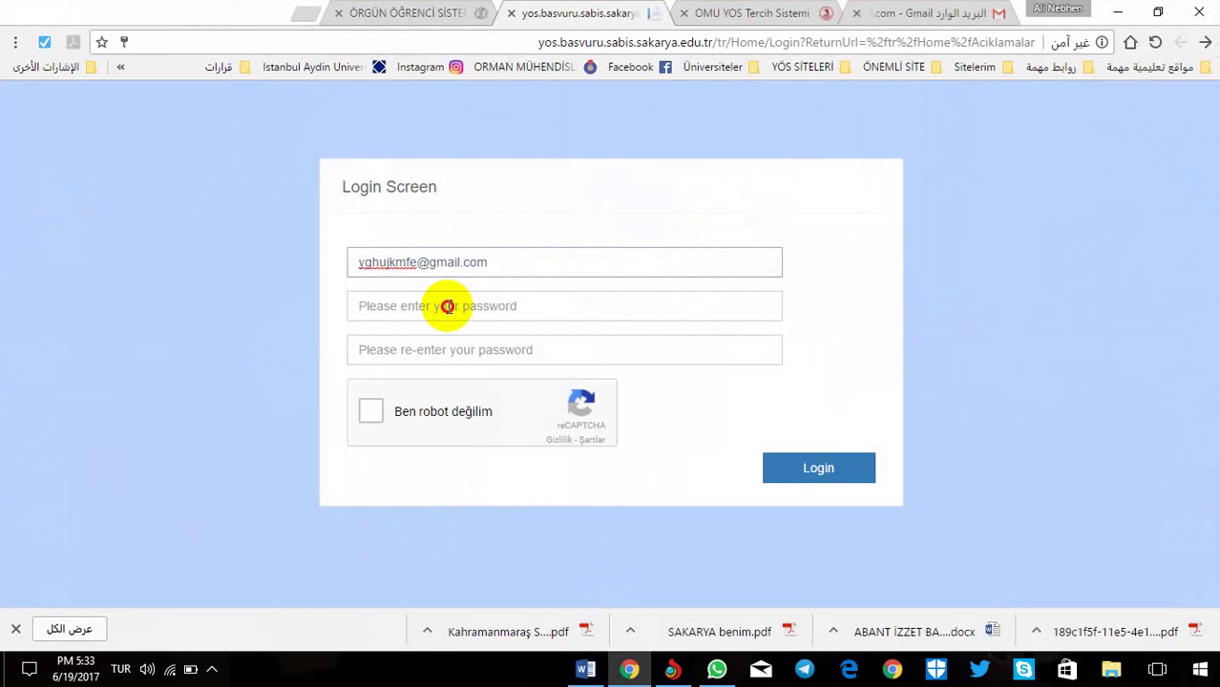
# Enter and confirm the account password, pass the reCAPTCHA check, and log in
pyautogui.click(449, 306)
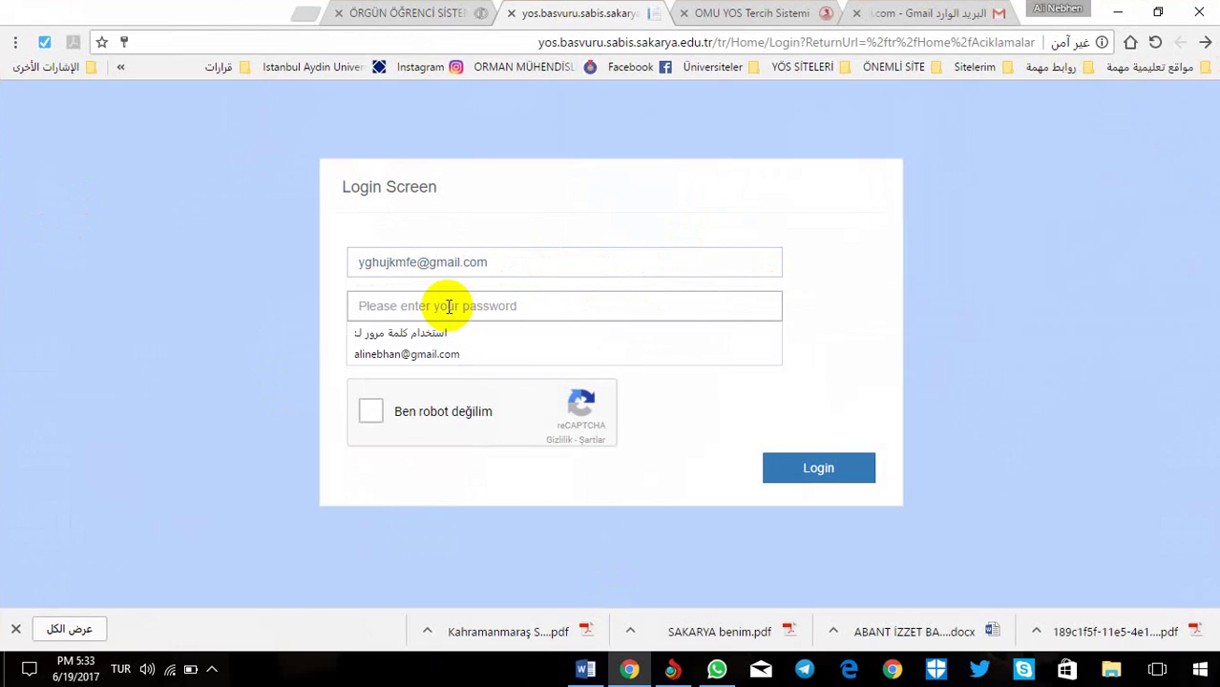
pyautogui.write('1')
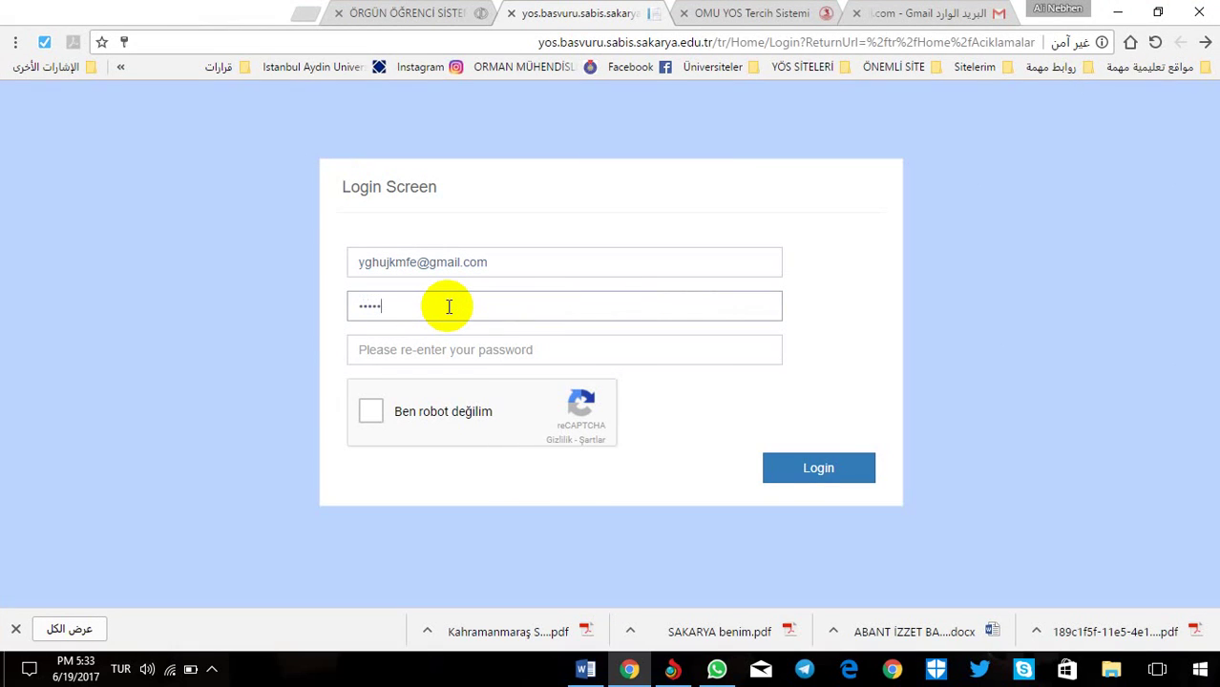
pyautogui.click(441, 341)
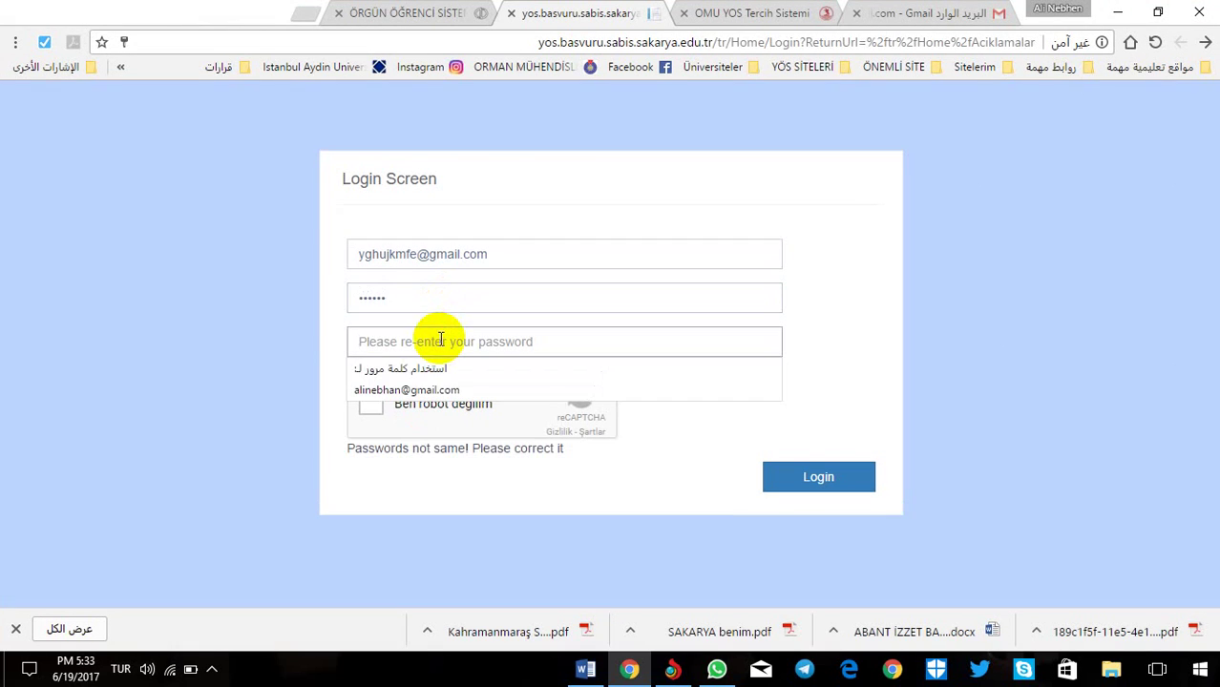
pyautogui.write('1')
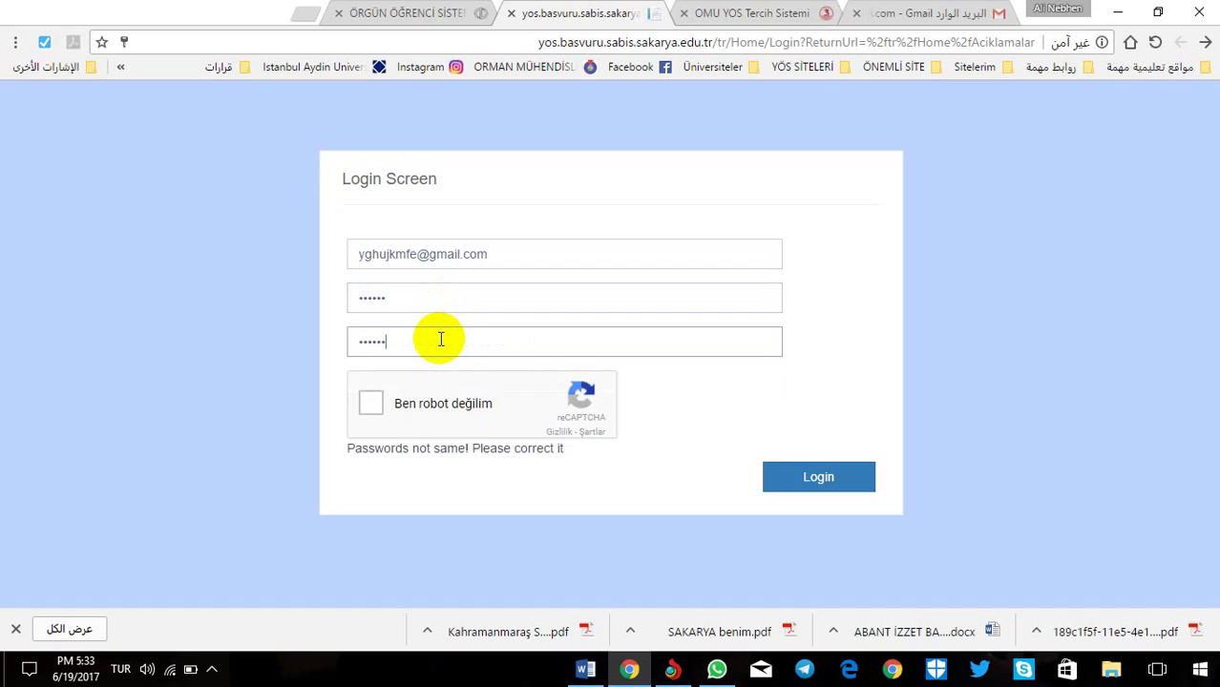
pyautogui.click(372, 408)
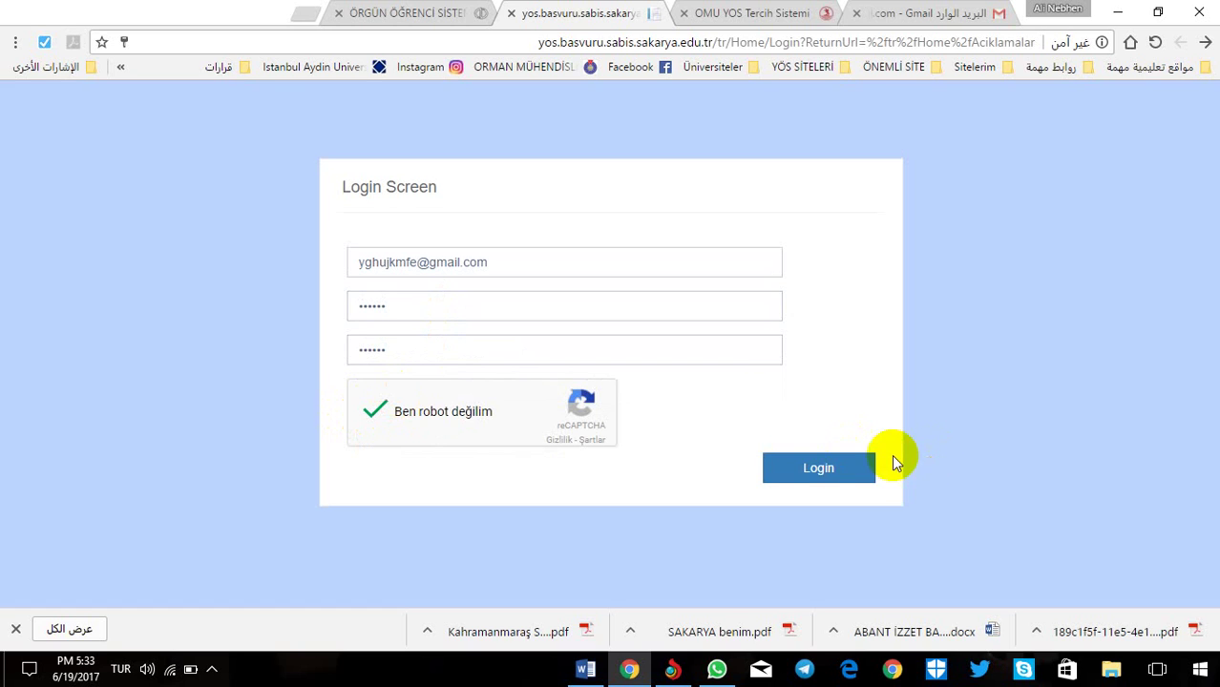
pyautogui.click(818, 468)
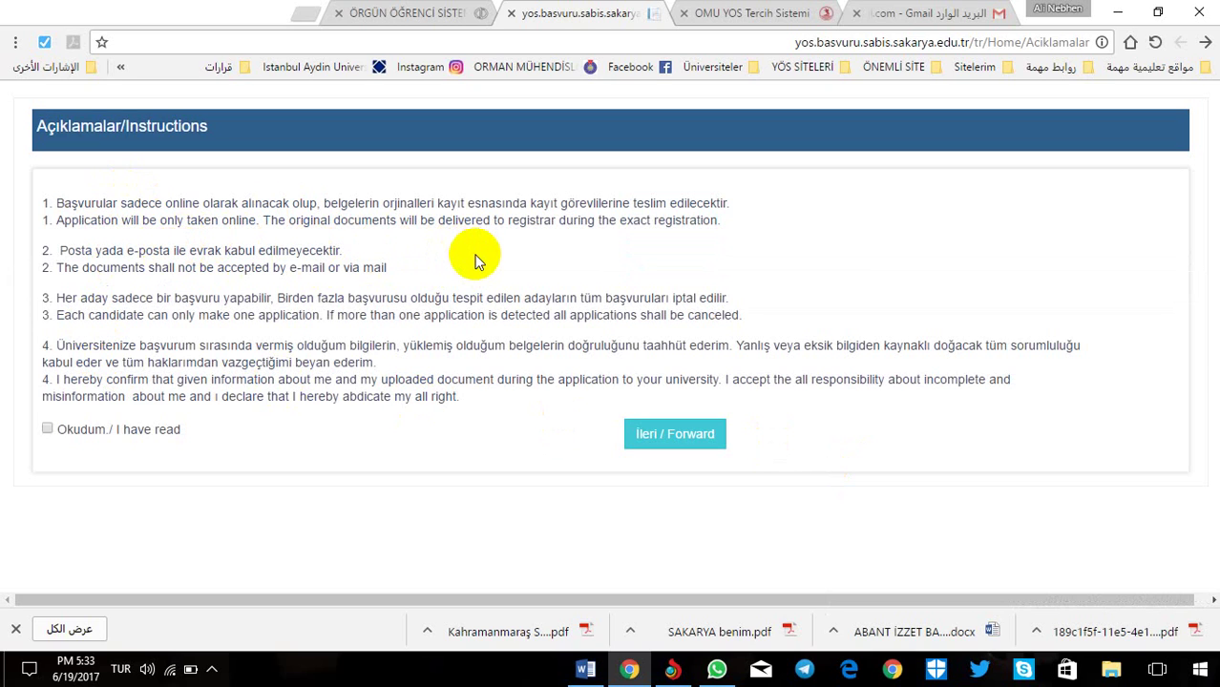
# Confirm 'Okudum / I have read' and continue to the Başvuru Formu
pyautogui.click(46, 431)
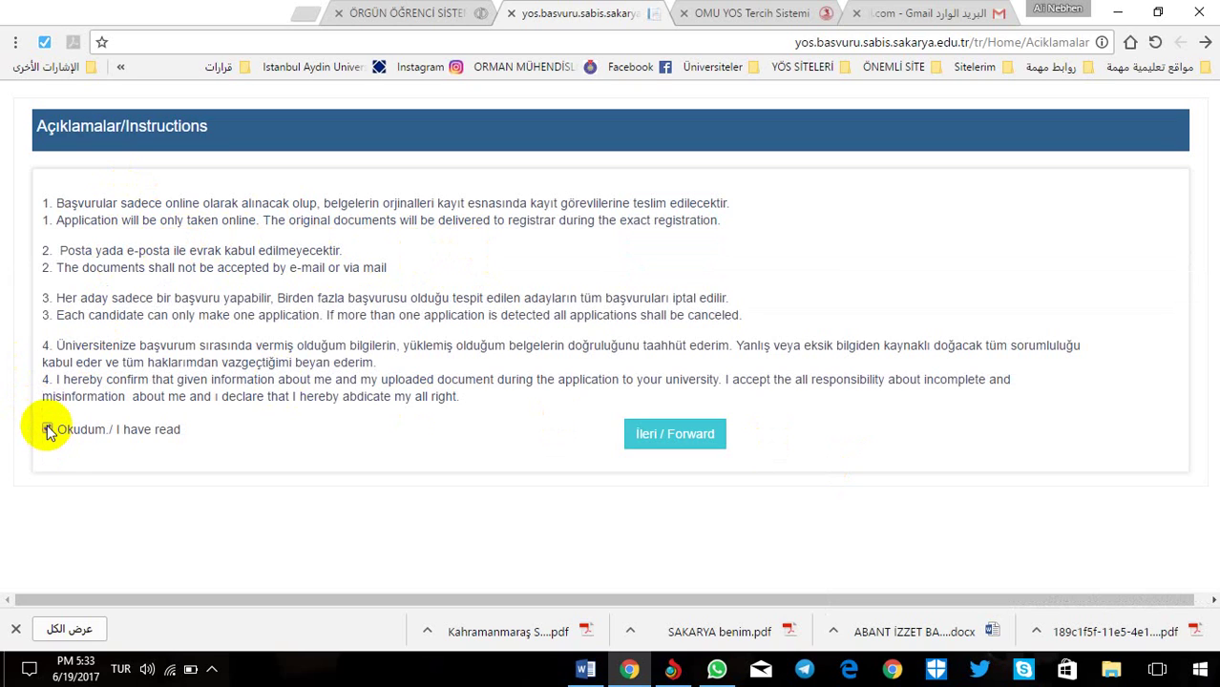
pyautogui.click(683, 437)
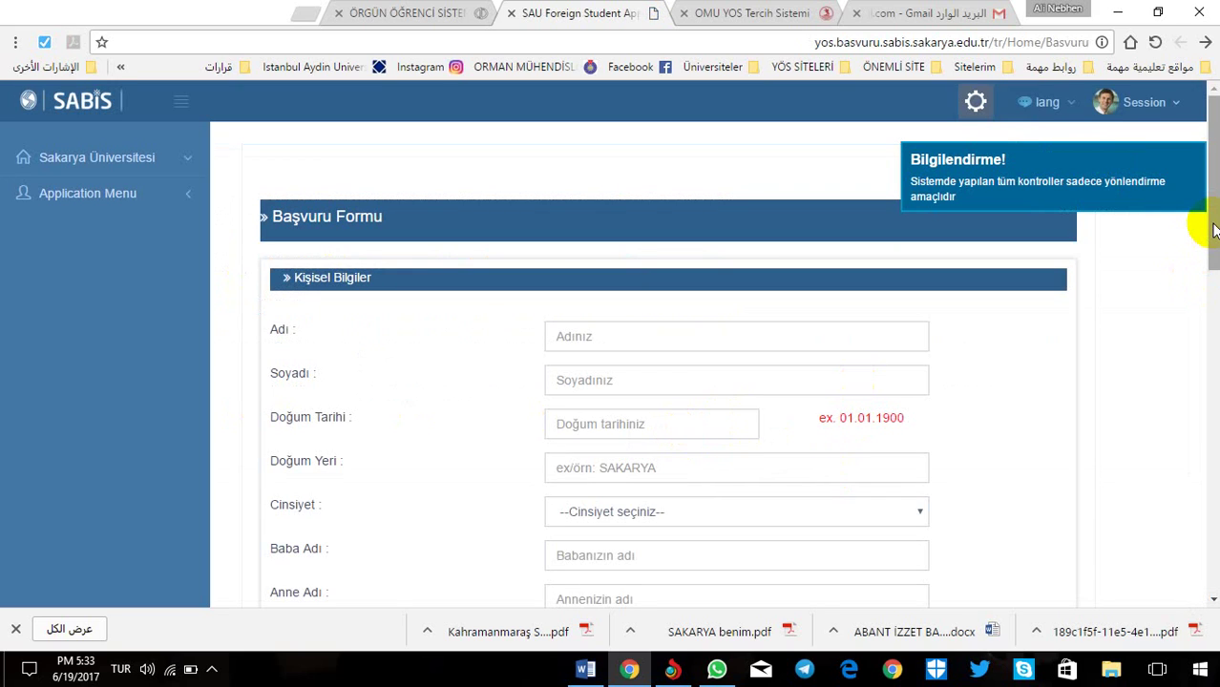
# Enter the applicant's first name and surname, dismissing the Facebook notification
pyautogui.moveTo(1212, 229); pyautogui.dragTo(1214, 248)
pyautogui.click(580, 283)
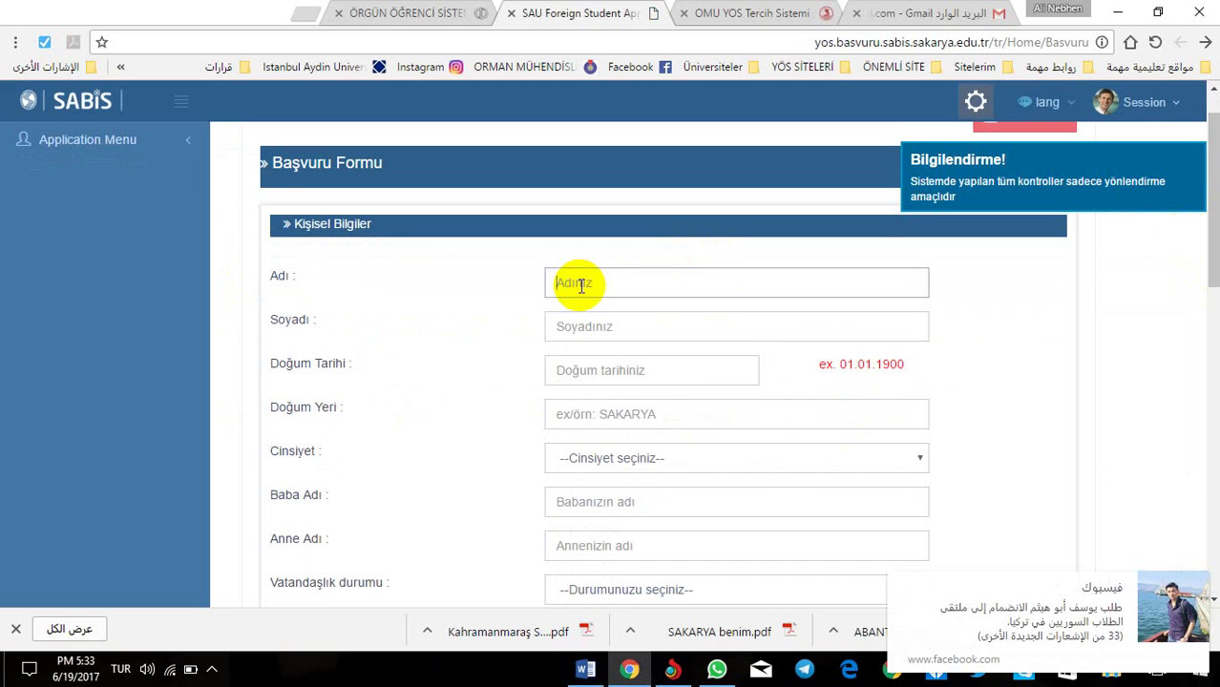
pyautogui.write('yguwj')
pyautogui.click(902, 584)
pyautogui.click(629, 334)
pyautogui.write('ubhndcj')
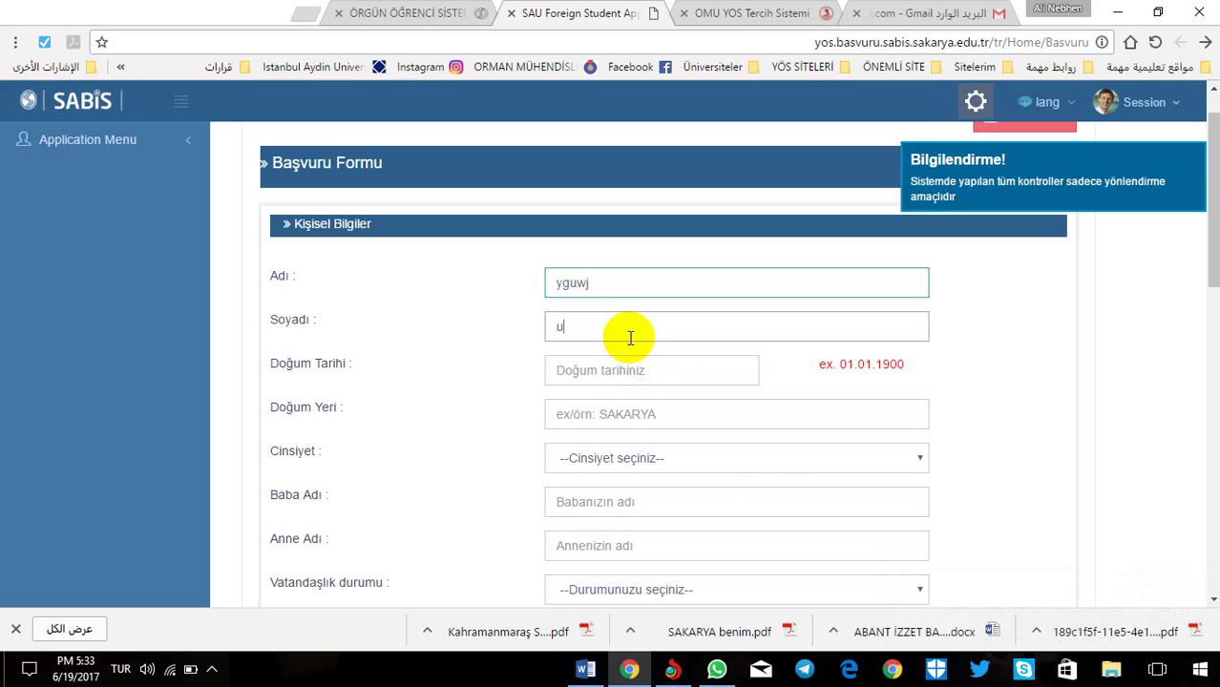
# Set birth date 01.01.1997, enter the birthplace, and choose gender Erkek/Male
pyautogui.click(668, 379)
pyautogui.click(643, 413)
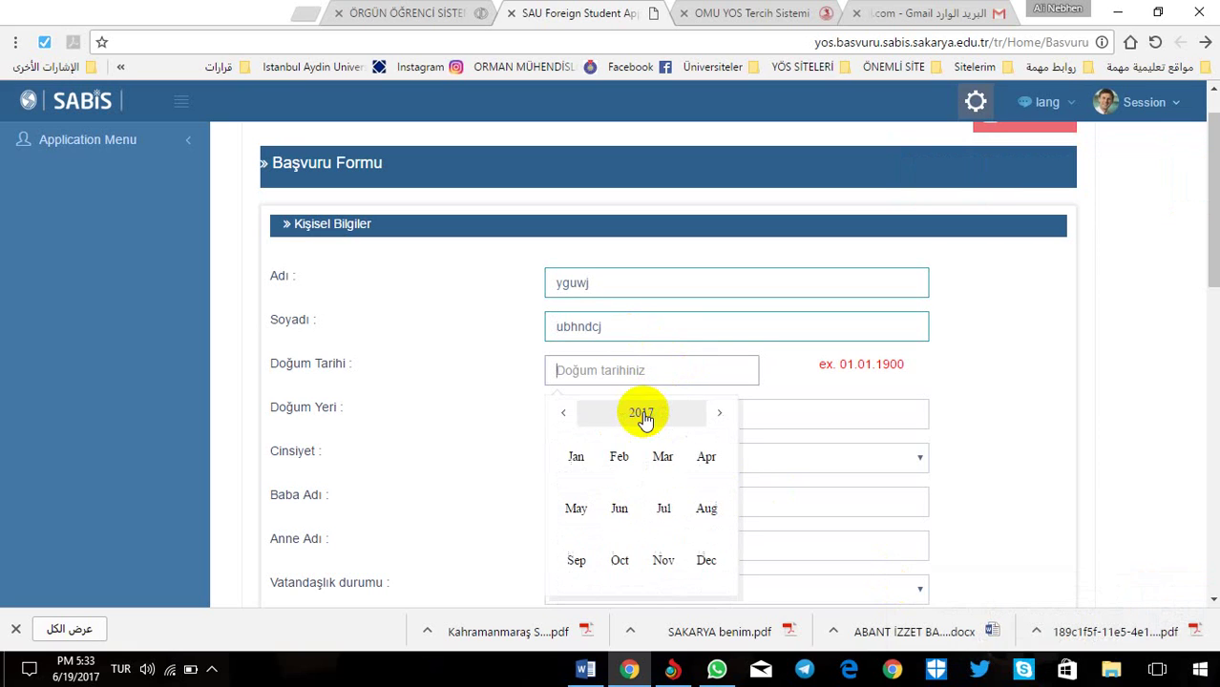
pyautogui.click(641, 412)
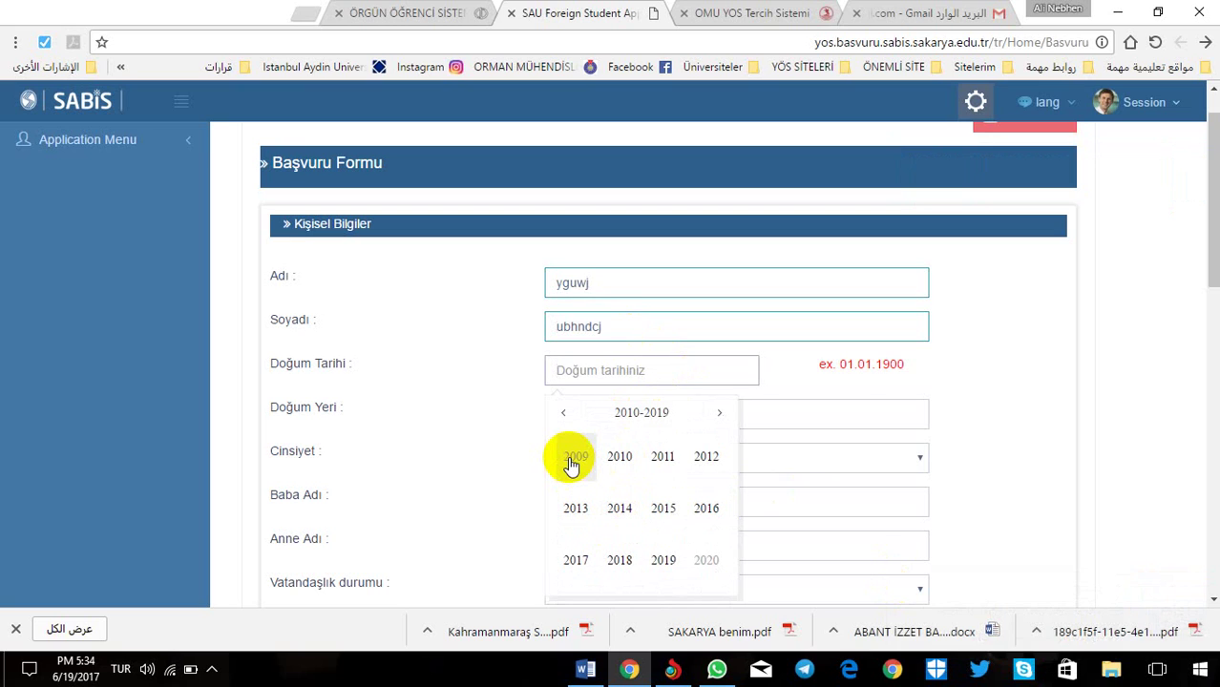
pyautogui.write('01.01.1997')
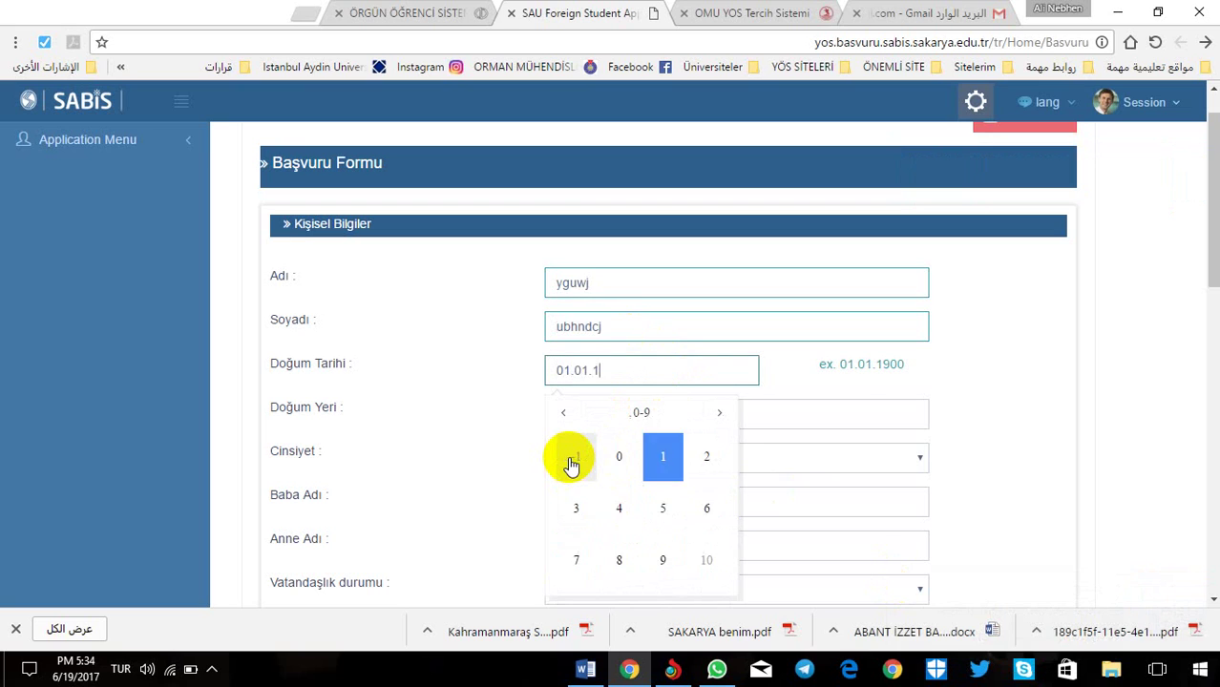
pyautogui.click(591, 413)
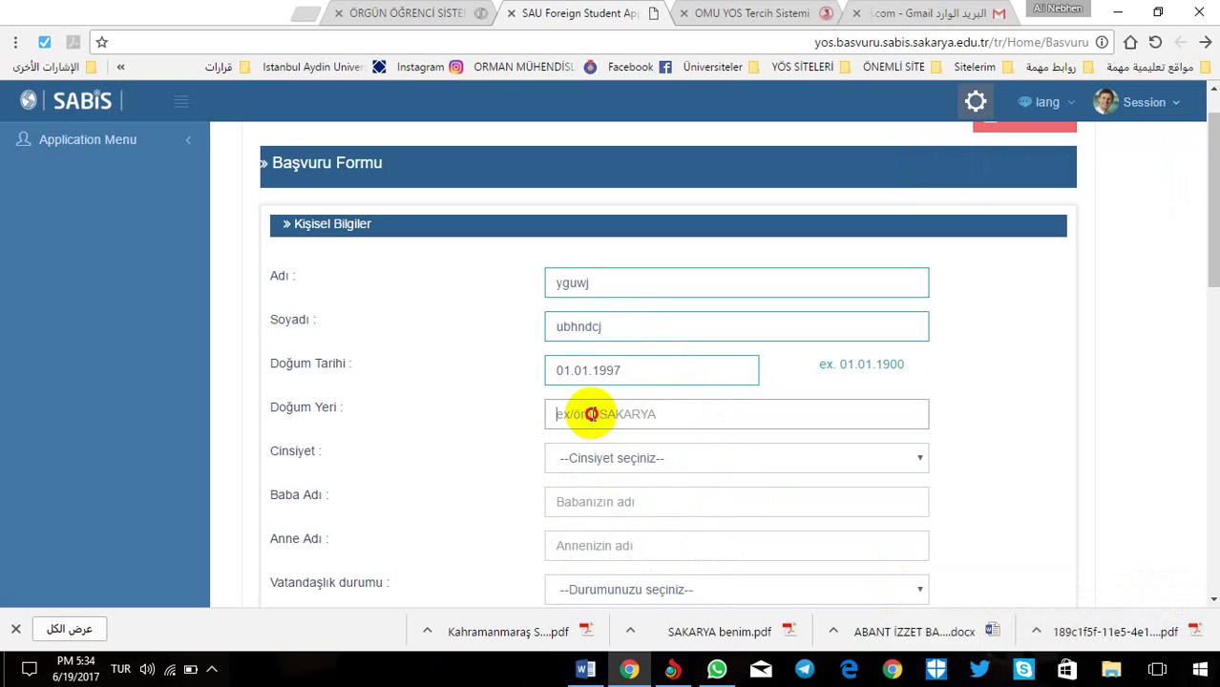
pyautogui.write('hakek')
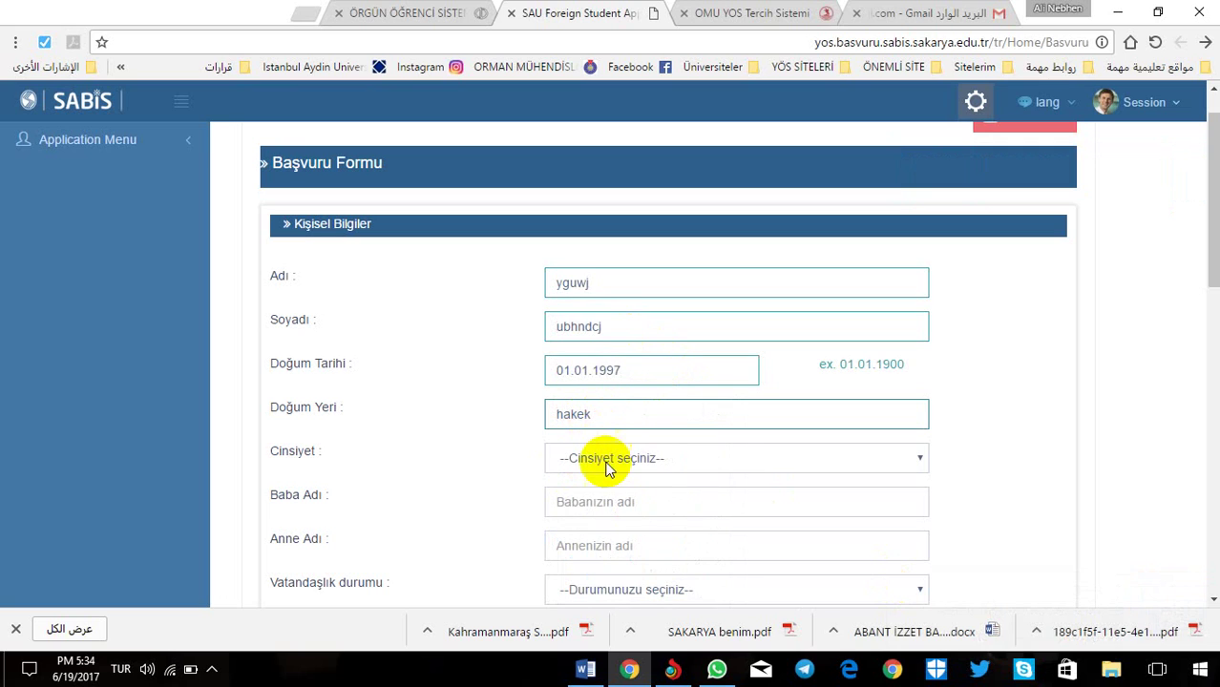
pyautogui.click(605, 460)
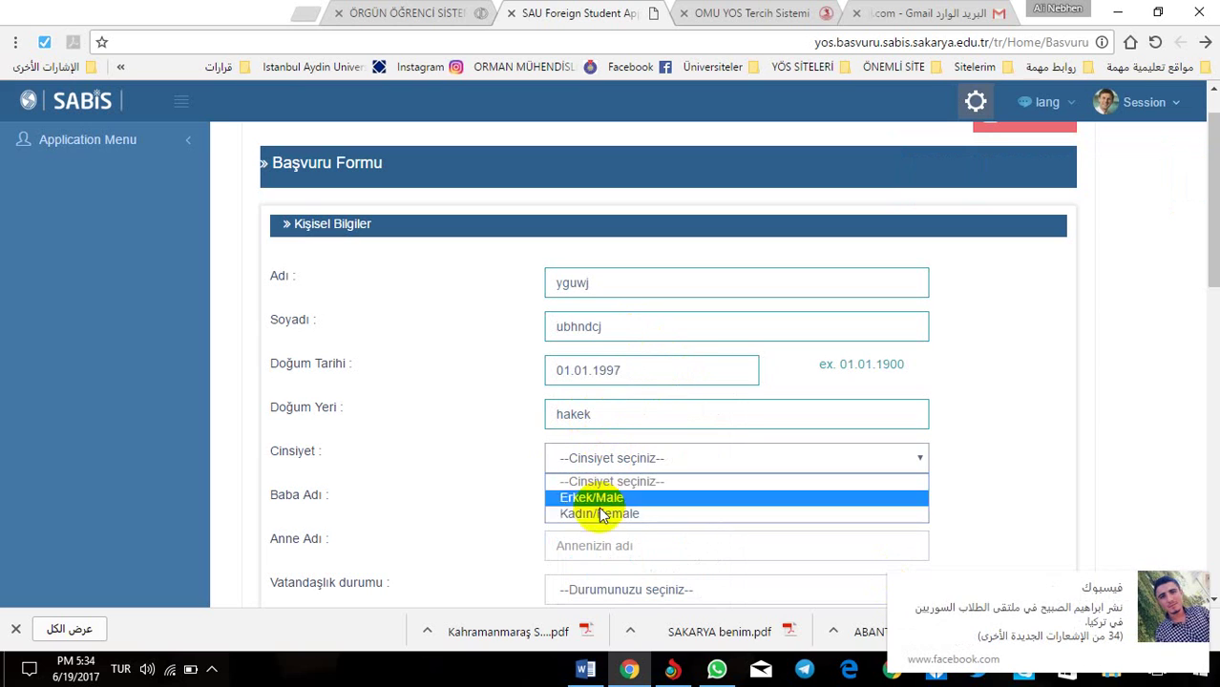
pyautogui.click(601, 499)
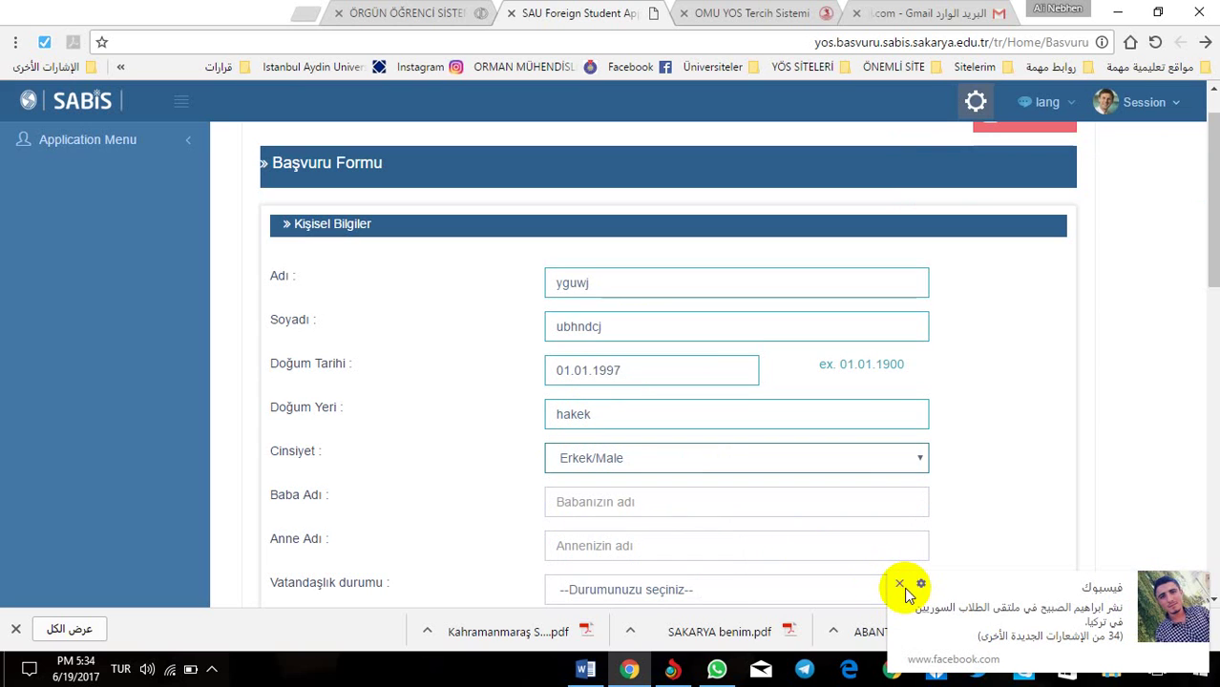
pyautogui.moveTo(1204, 250); pyautogui.dragTo(1207, 311)
# Enter the father's and mother's names
pyautogui.click(714, 258)
pyautogui.write('uhjksa')
pyautogui.click(669, 300)
pyautogui.write('fhvgbuj')
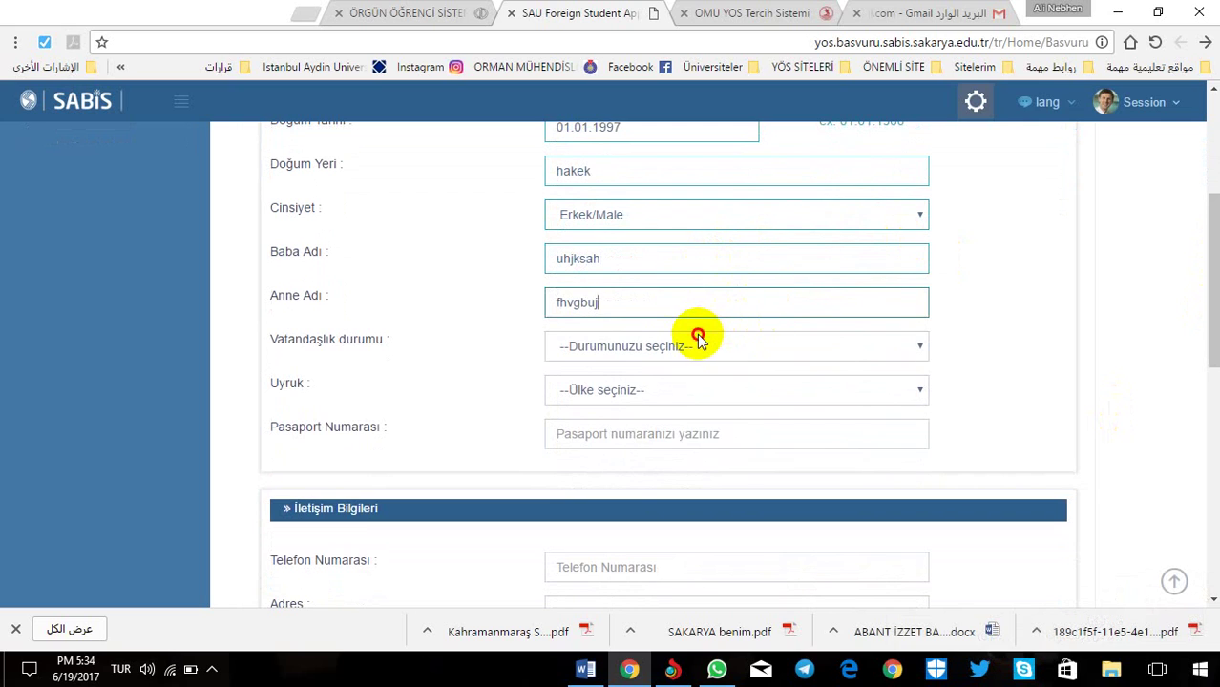
# Set citizenship status to Yabancı Uyruklu and nationality to ANTİGUA VE BARBUDA
pyautogui.click(701, 342)
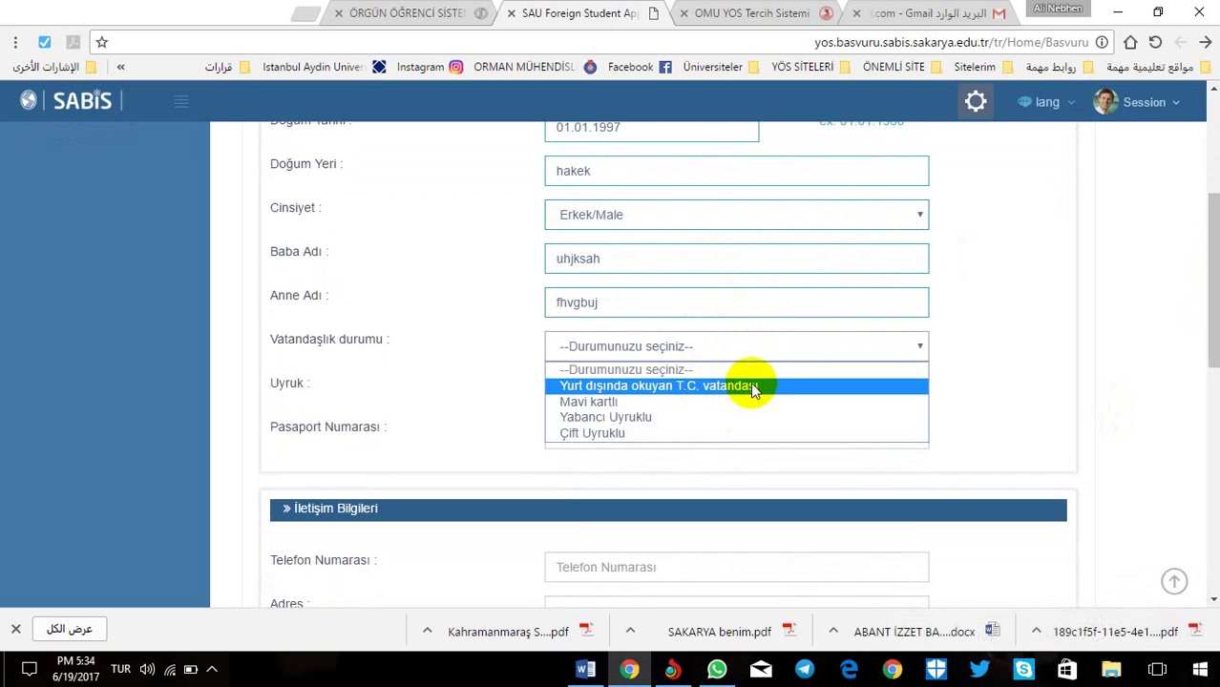
pyautogui.click(707, 420)
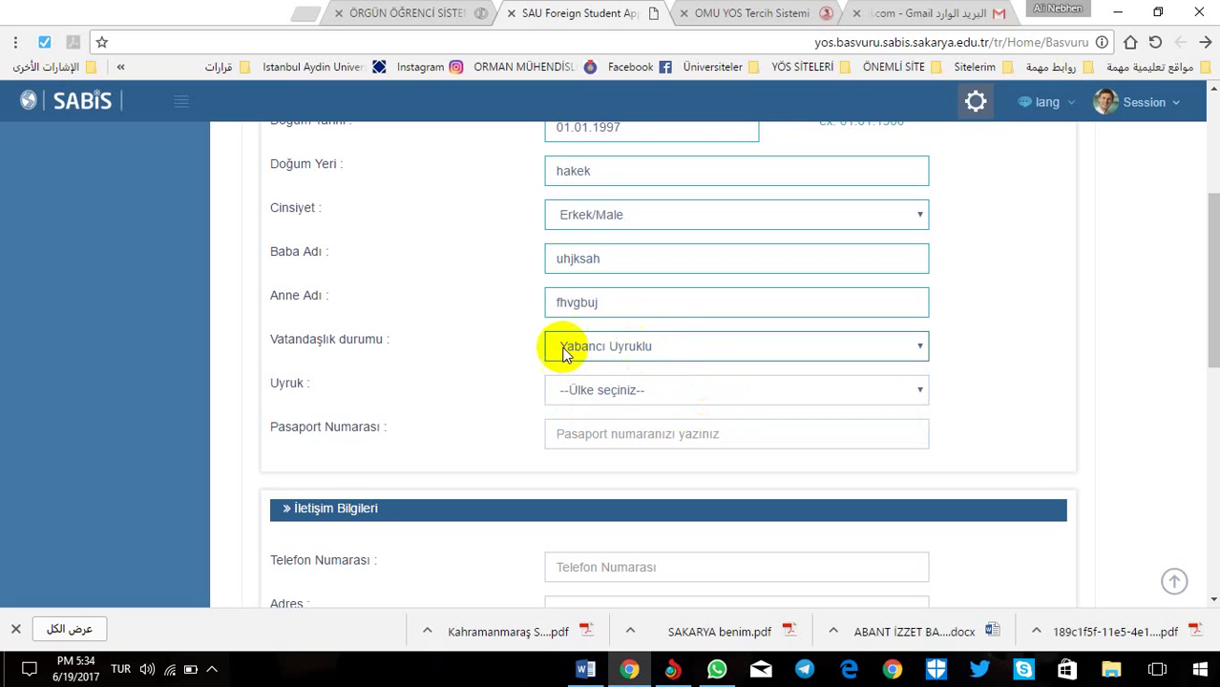
pyautogui.click(694, 400)
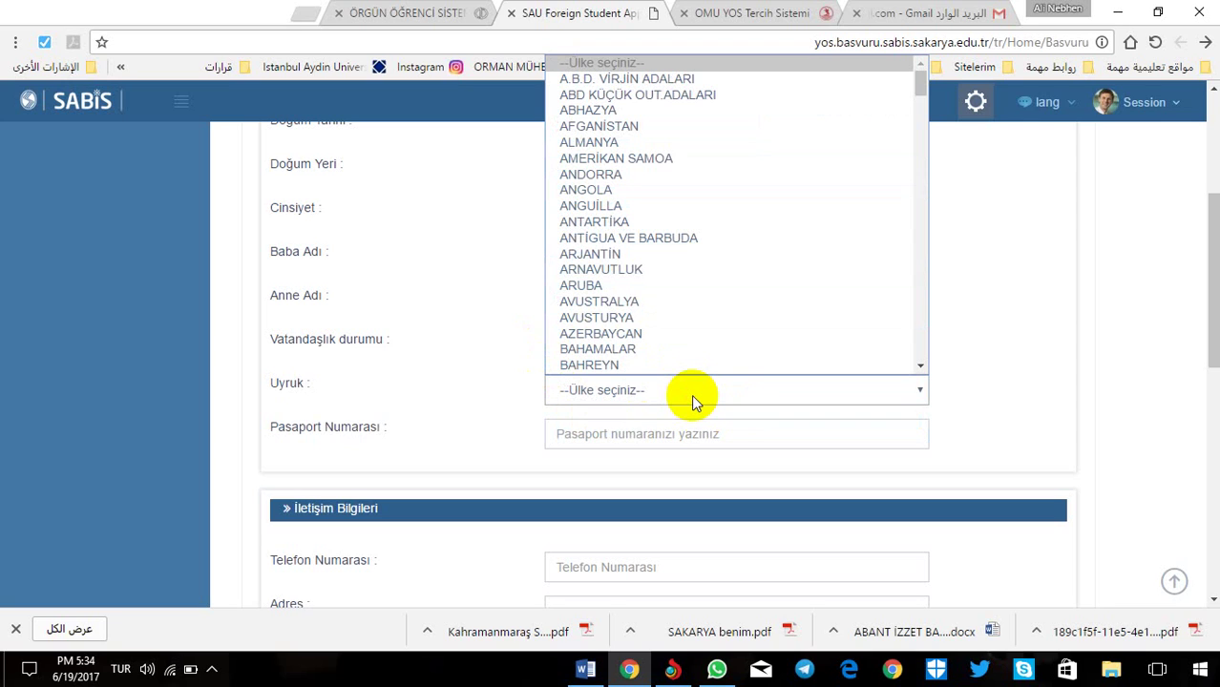
pyautogui.click(654, 239)
pyautogui.click(618, 435)
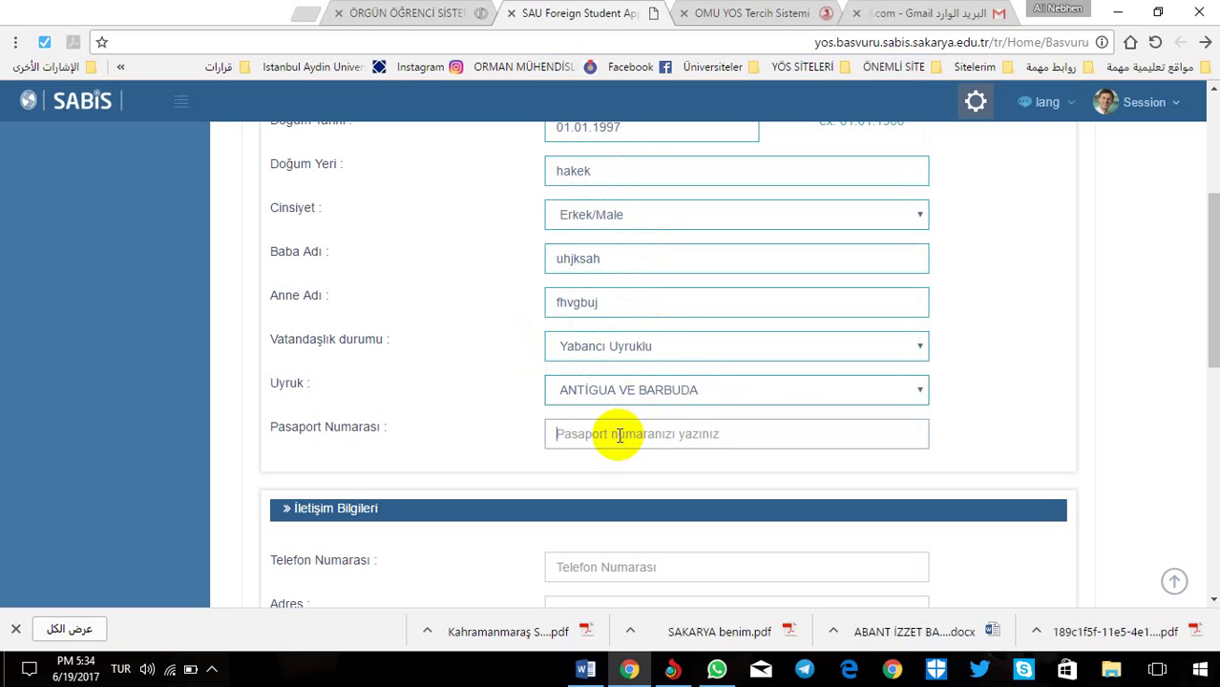
# Enter the passport number, phone number and address
pyautogui.write('5678903')
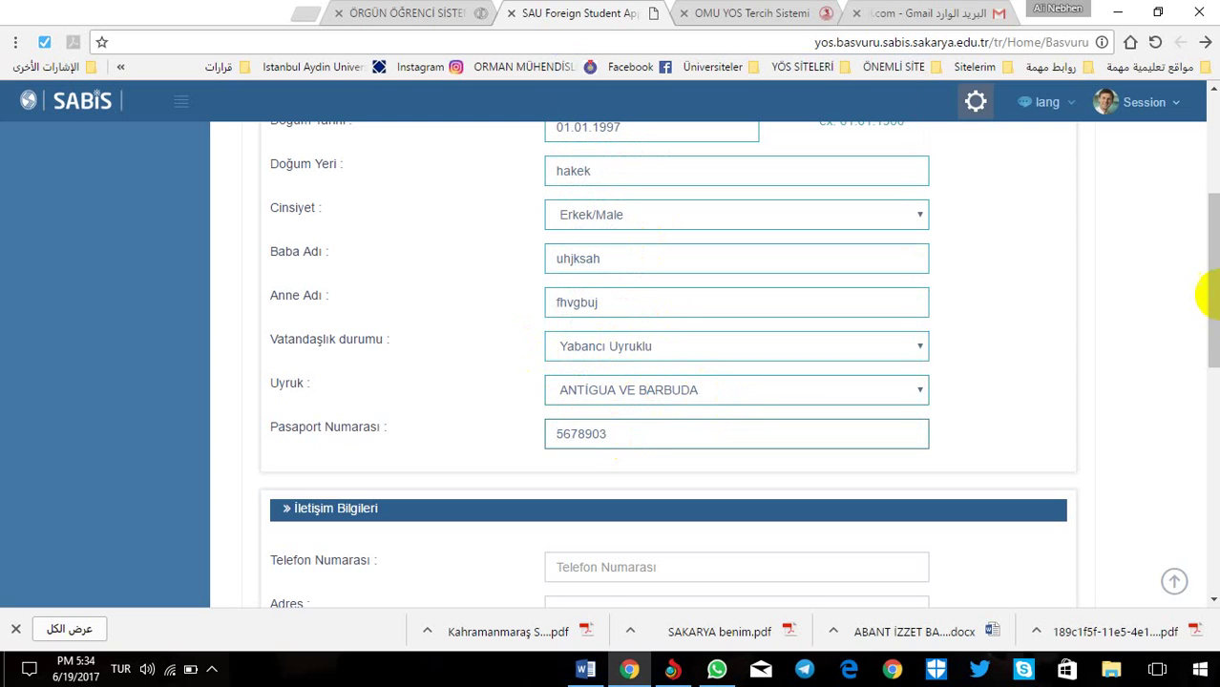
pyautogui.moveTo(1211, 270); pyautogui.dragTo(1200, 330)
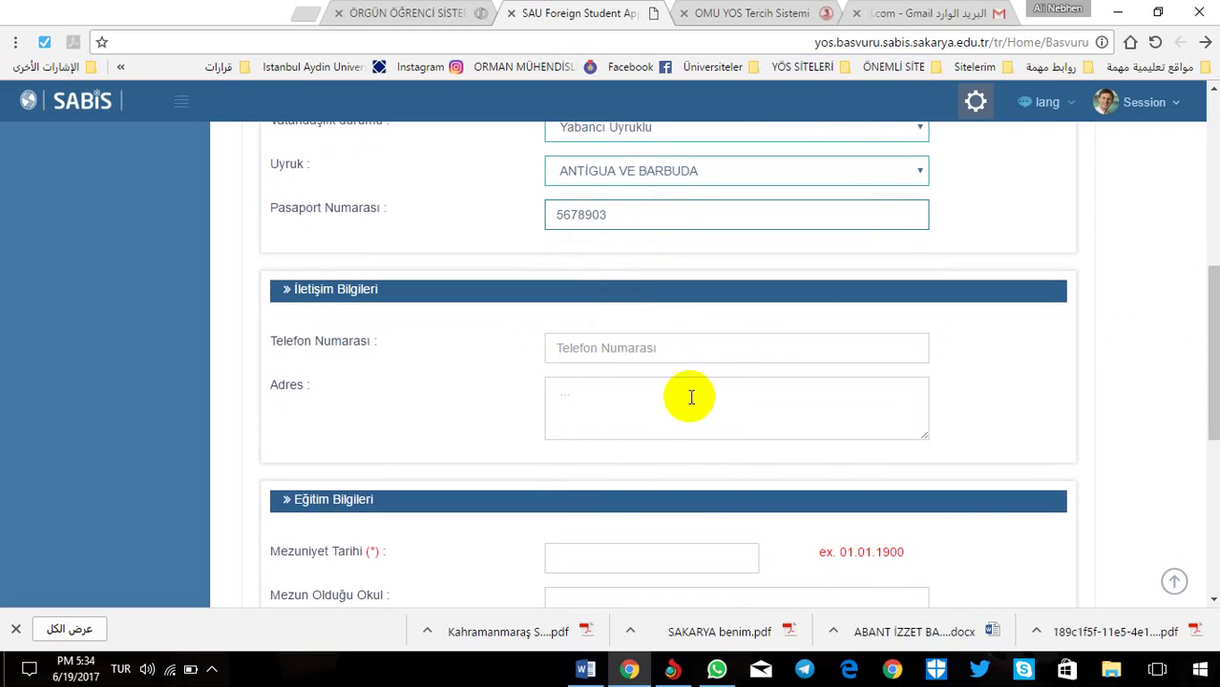
pyautogui.click(677, 351)
pyautogui.write('9087')
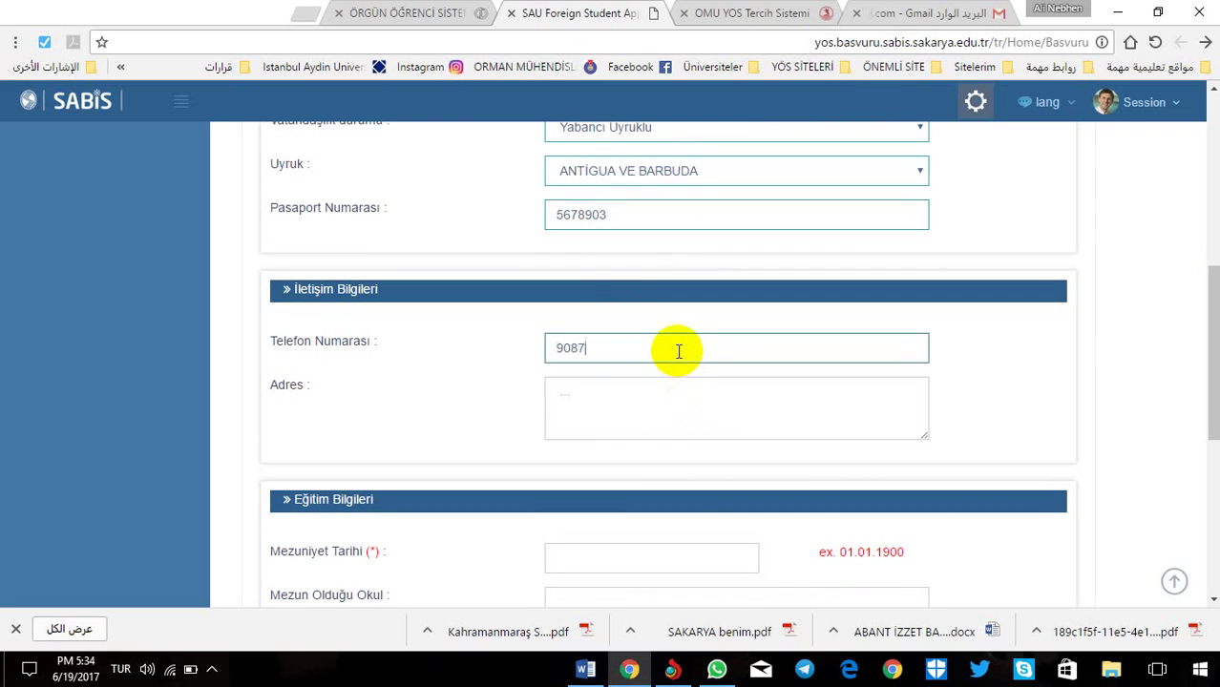
pyautogui.write('65456789')
pyautogui.click(729, 407)
pyautogui.write('dfgbuhnım hgjhjkos')
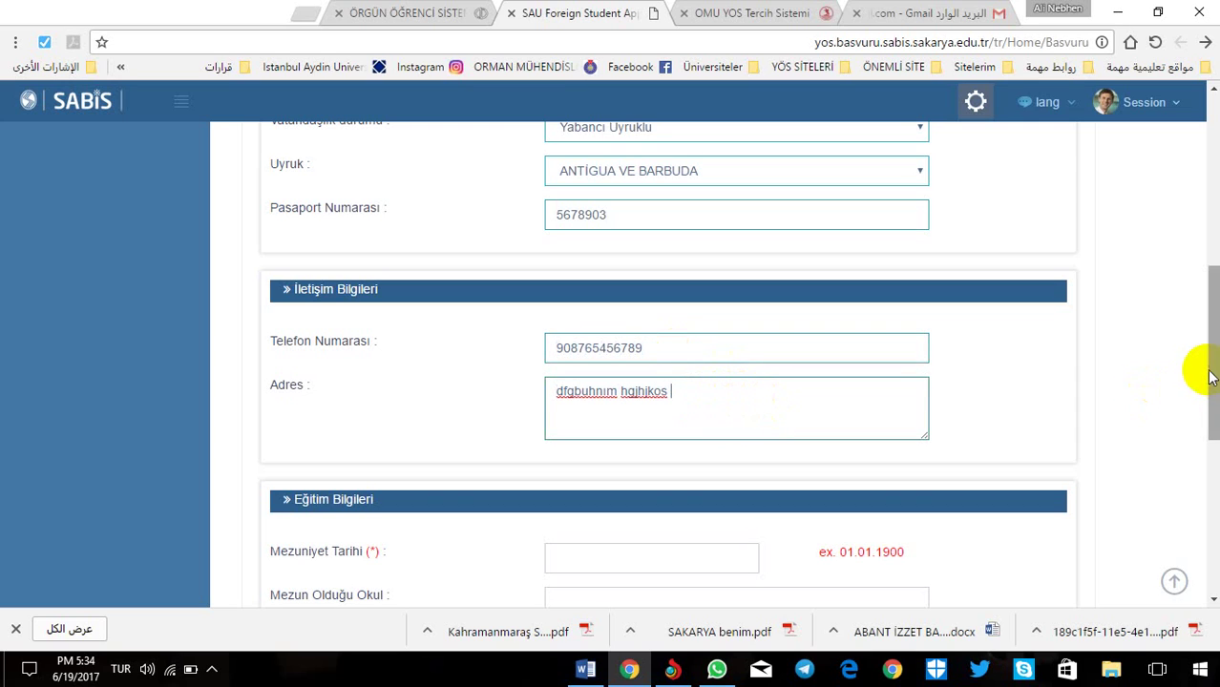
# Set the graduation date to 21.06.2017 using the calendar
pyautogui.moveTo(1214, 379); pyautogui.dragTo(1217, 494)
pyautogui.click(702, 218)
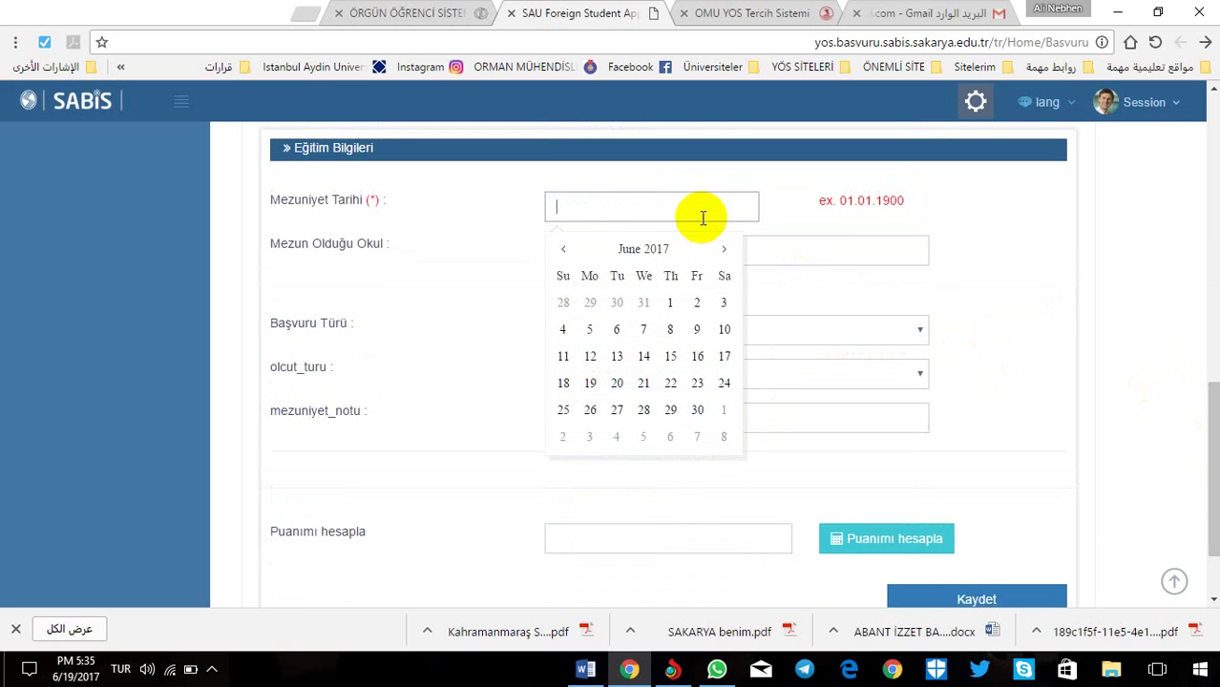
pyautogui.click(630, 246)
pyautogui.click(618, 345)
pyautogui.click(697, 329)
pyautogui.click(639, 382)
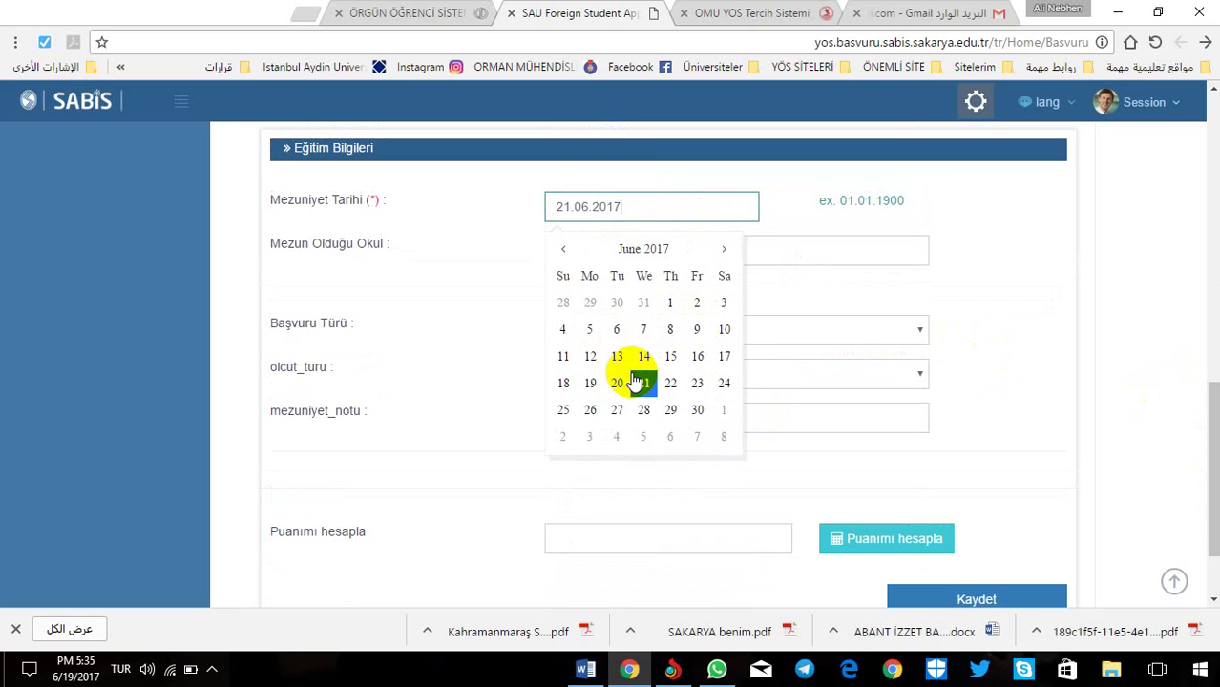
pyautogui.click(463, 258)
# Enter the school name, apply by graduation degree, and choose criterion IRAK BAKALORYASI
pyautogui.click(613, 254)
pyautogui.write('t')
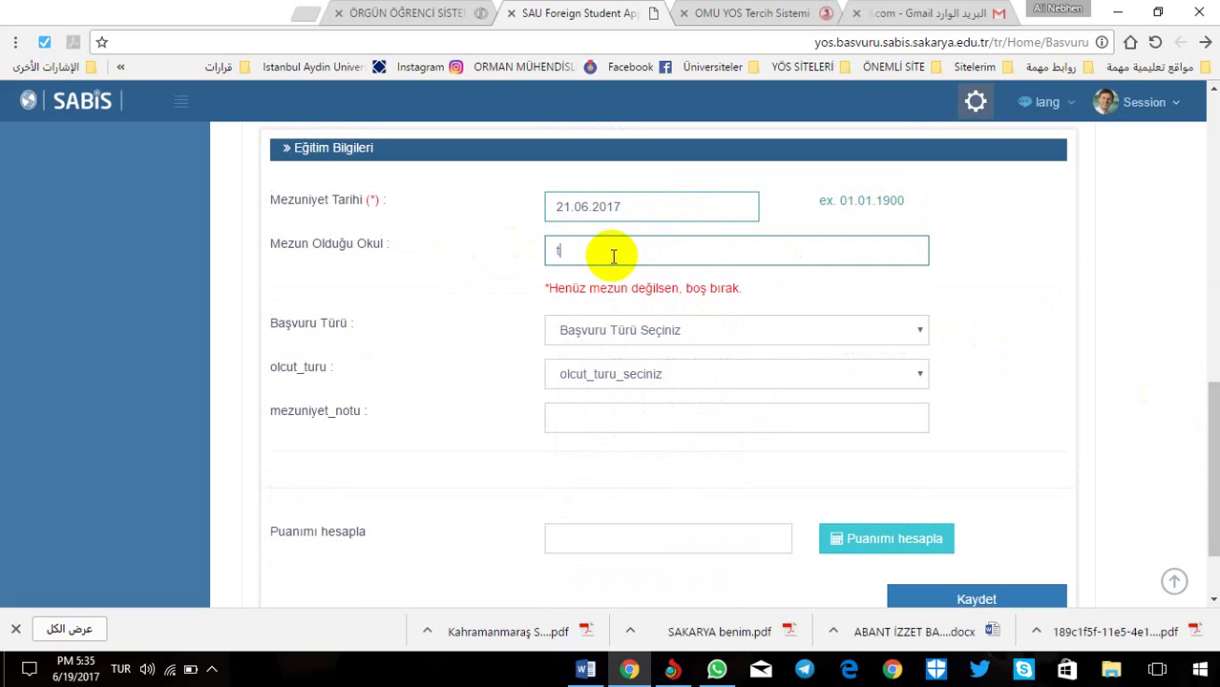
pyautogui.write('hdkdu hkd d')
pyautogui.click(635, 336)
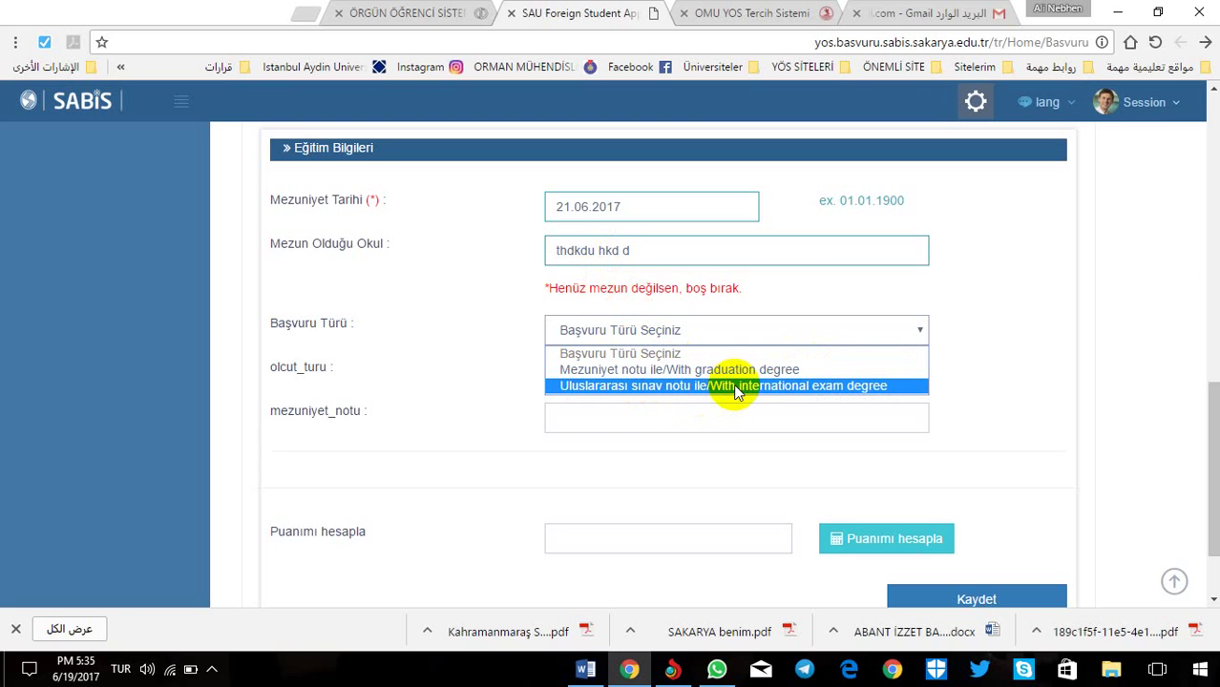
pyautogui.click(722, 370)
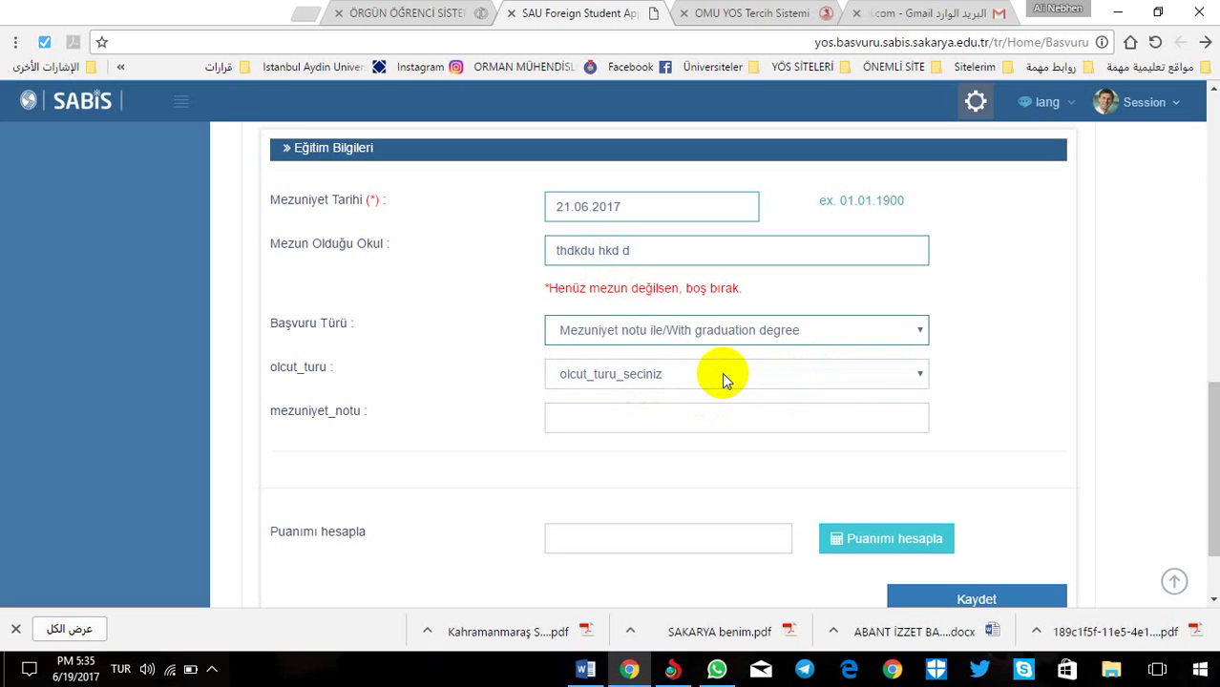
pyautogui.click(608, 376)
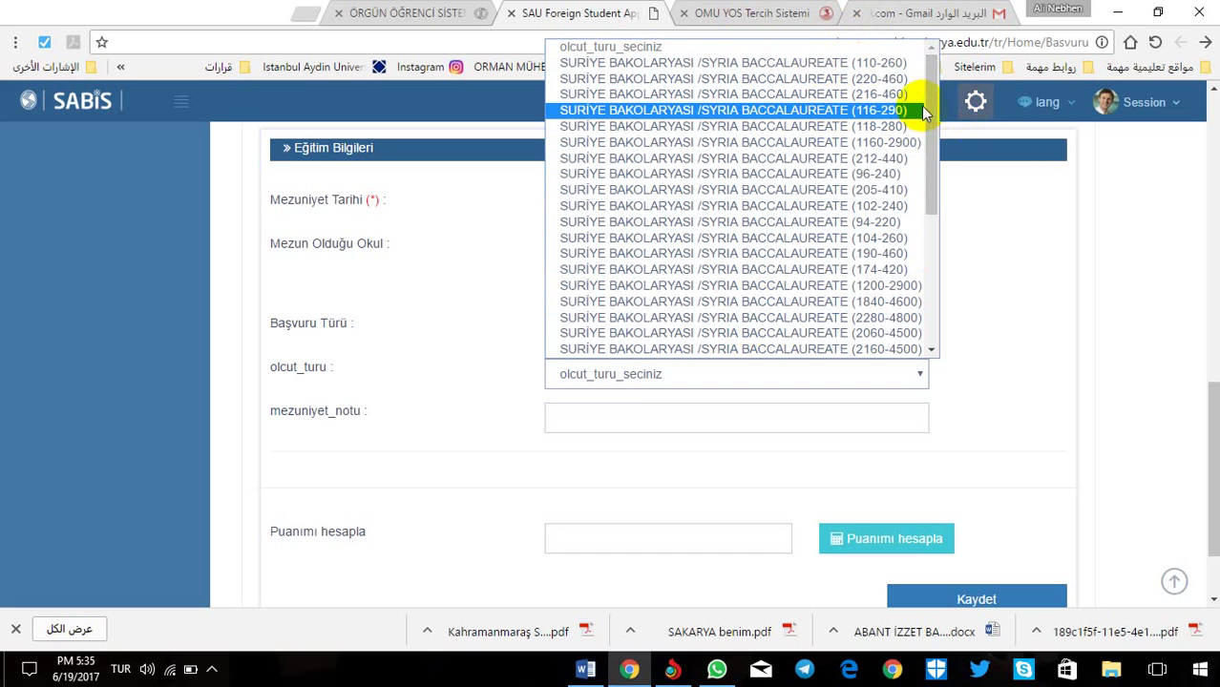
pyautogui.moveTo(927, 109); pyautogui.dragTo(939, 192)
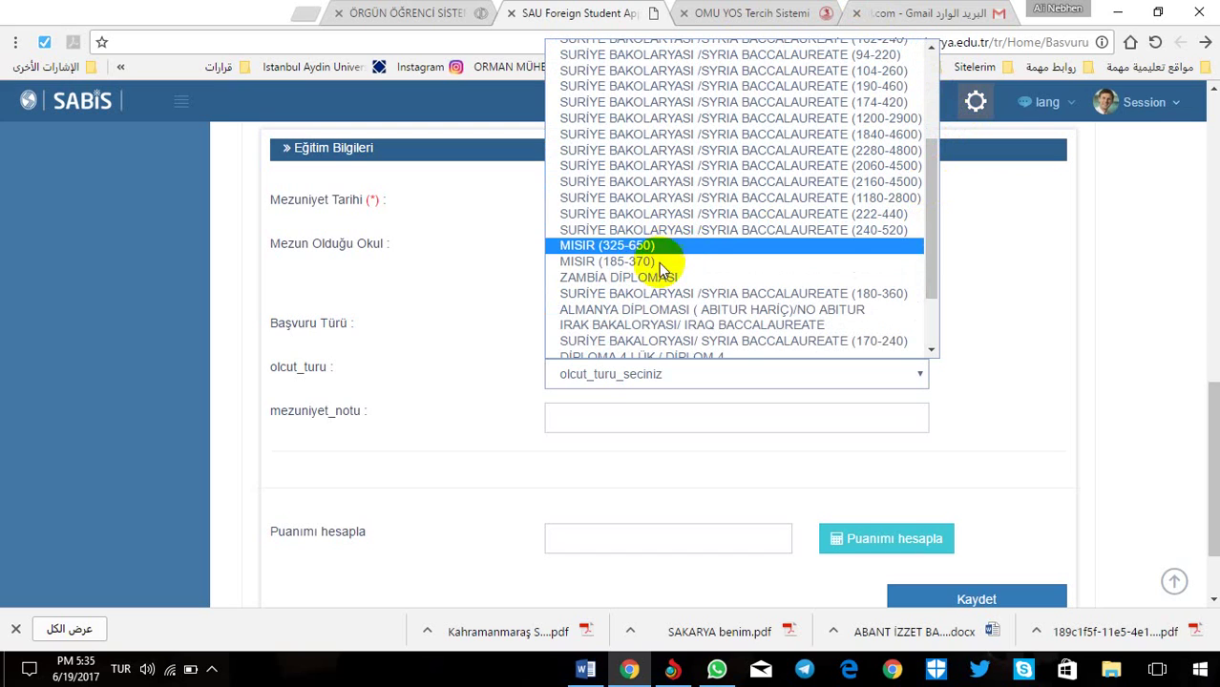
pyautogui.scroll(-2, 939, 253)
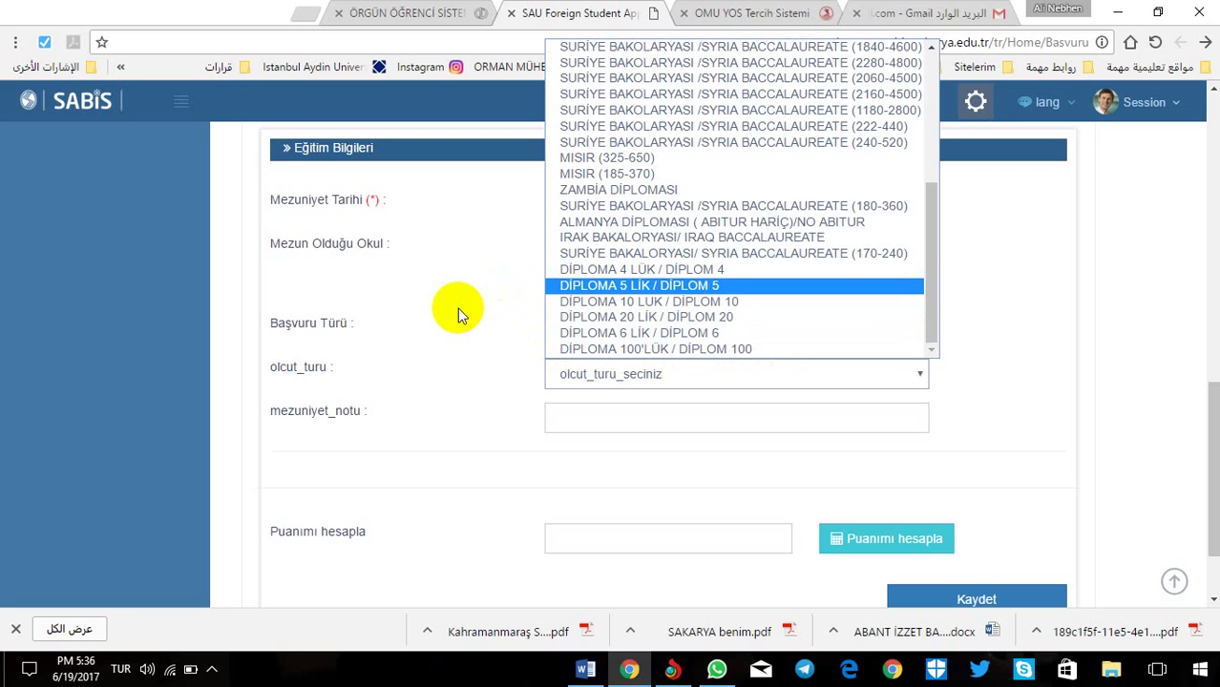
pyautogui.click(673, 237)
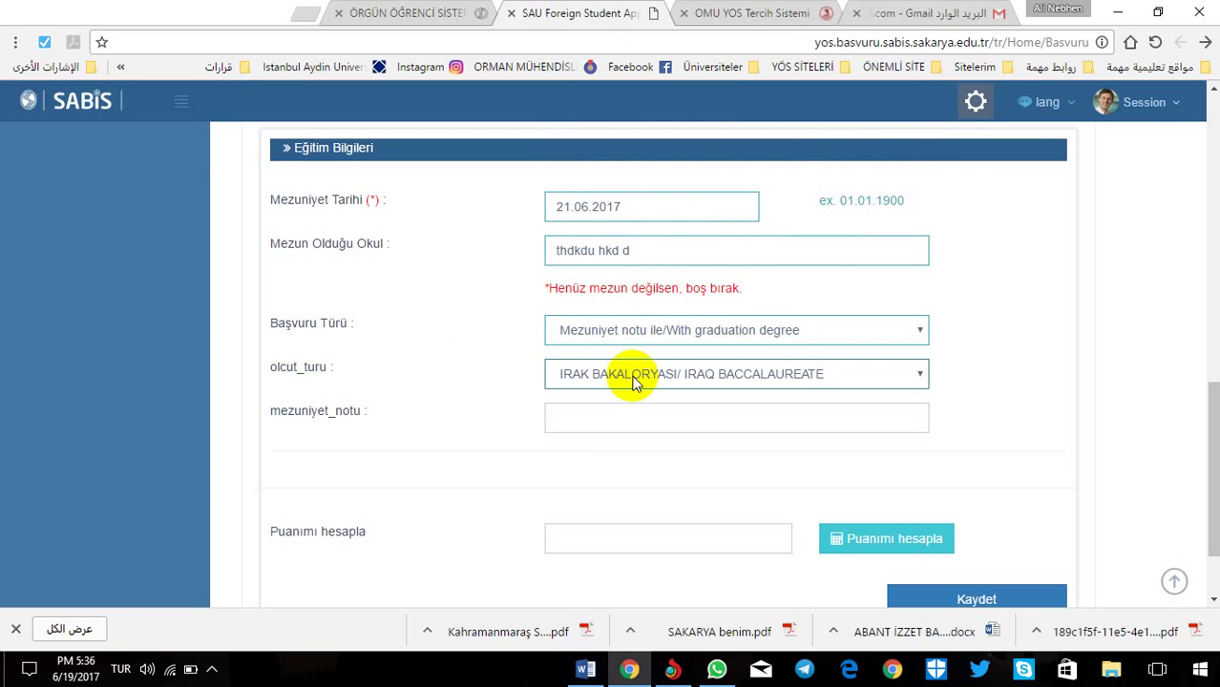
# Enter 500 as the graduation grade, replacing the rejected 90
pyautogui.click(633, 417)
pyautogui.write('90')
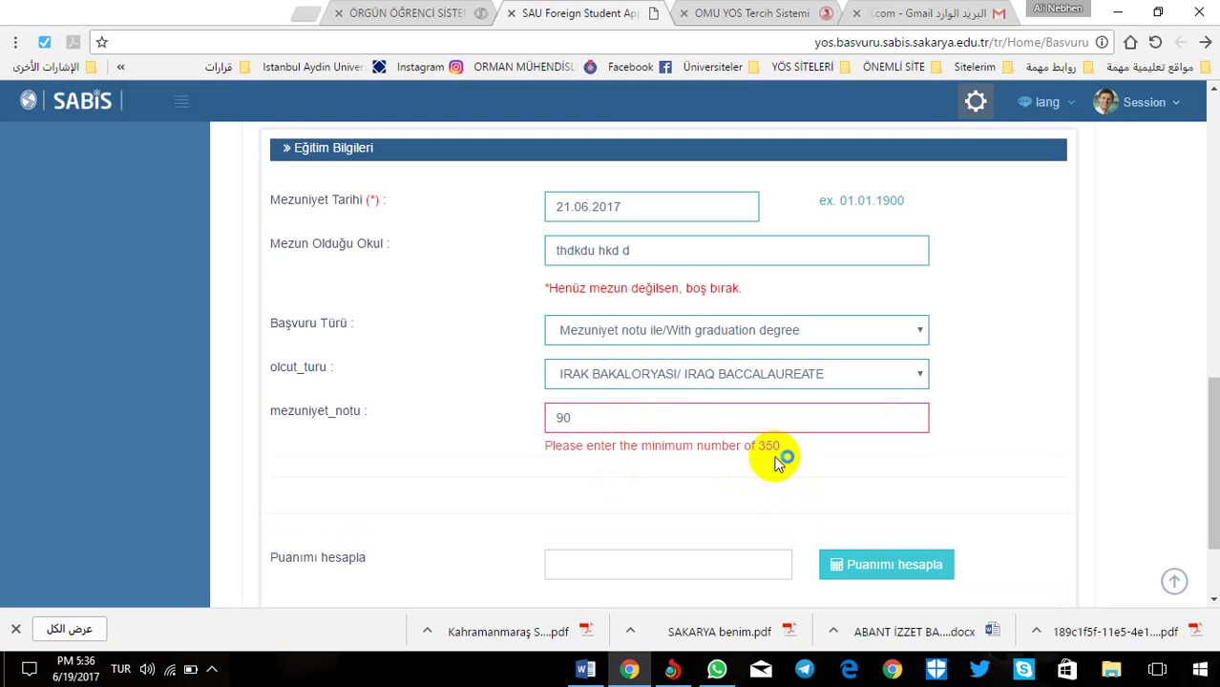
pyautogui.moveTo(626, 422); pyautogui.dragTo(458, 431)
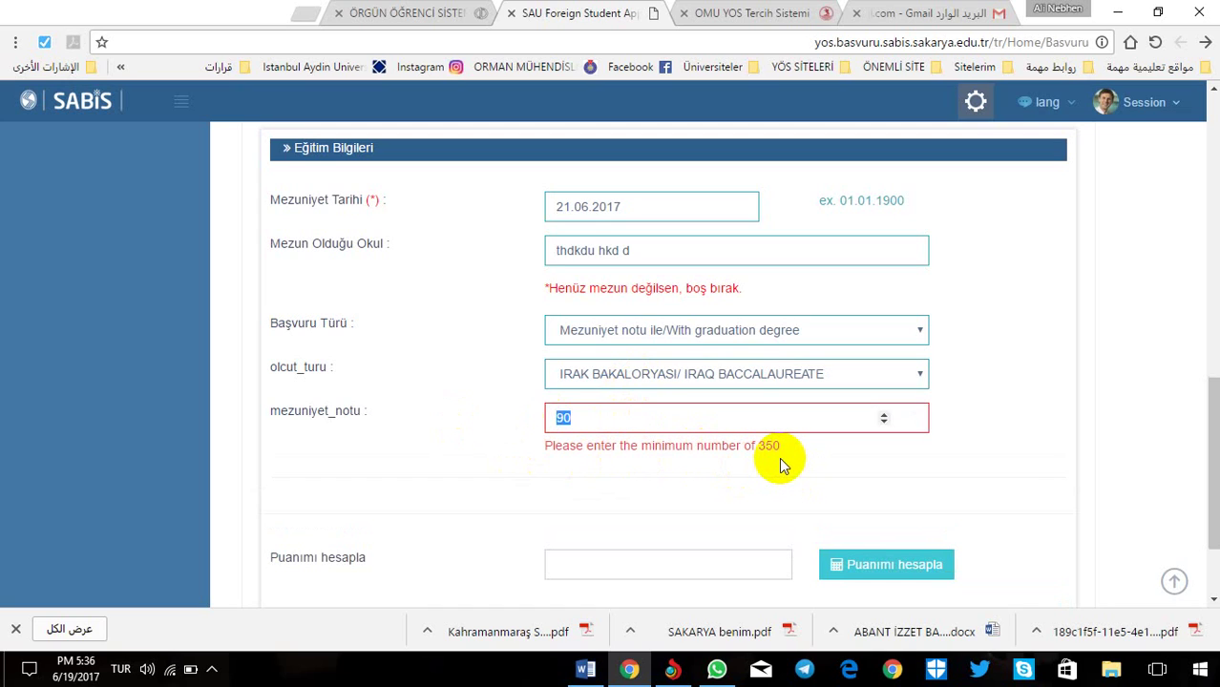
pyautogui.write('500')
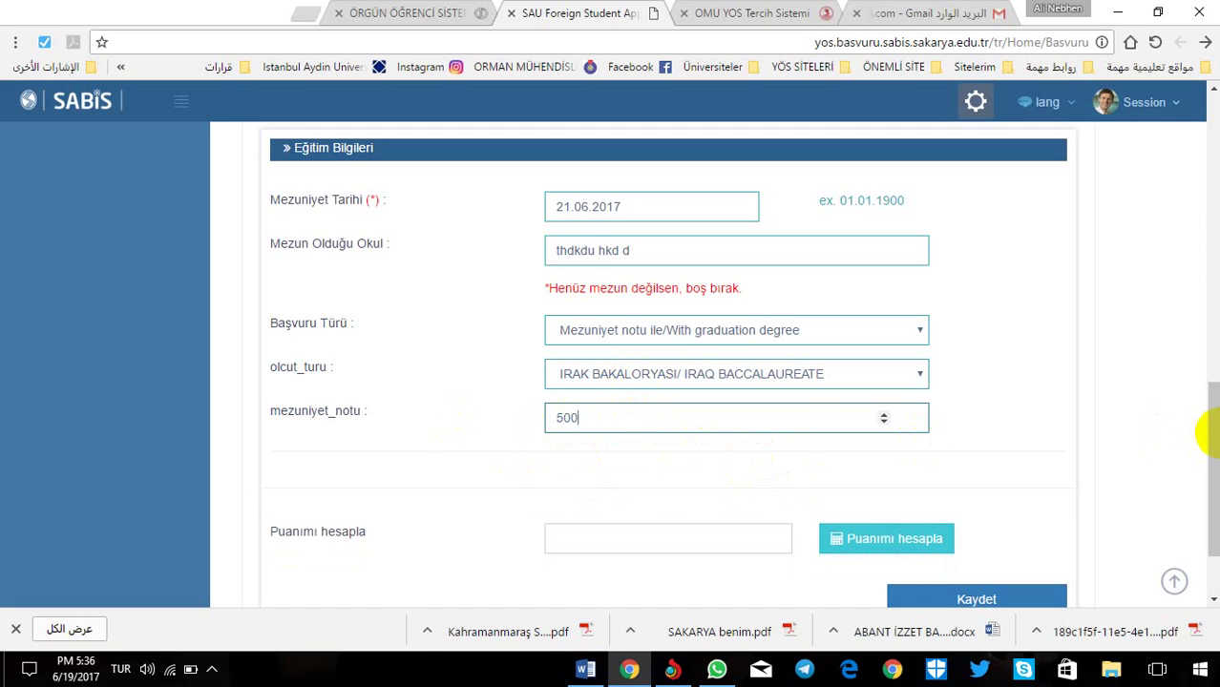
# Calculate the application score, which comes out as 0.2855507868383405
pyautogui.scroll(-2, 1208, 460)
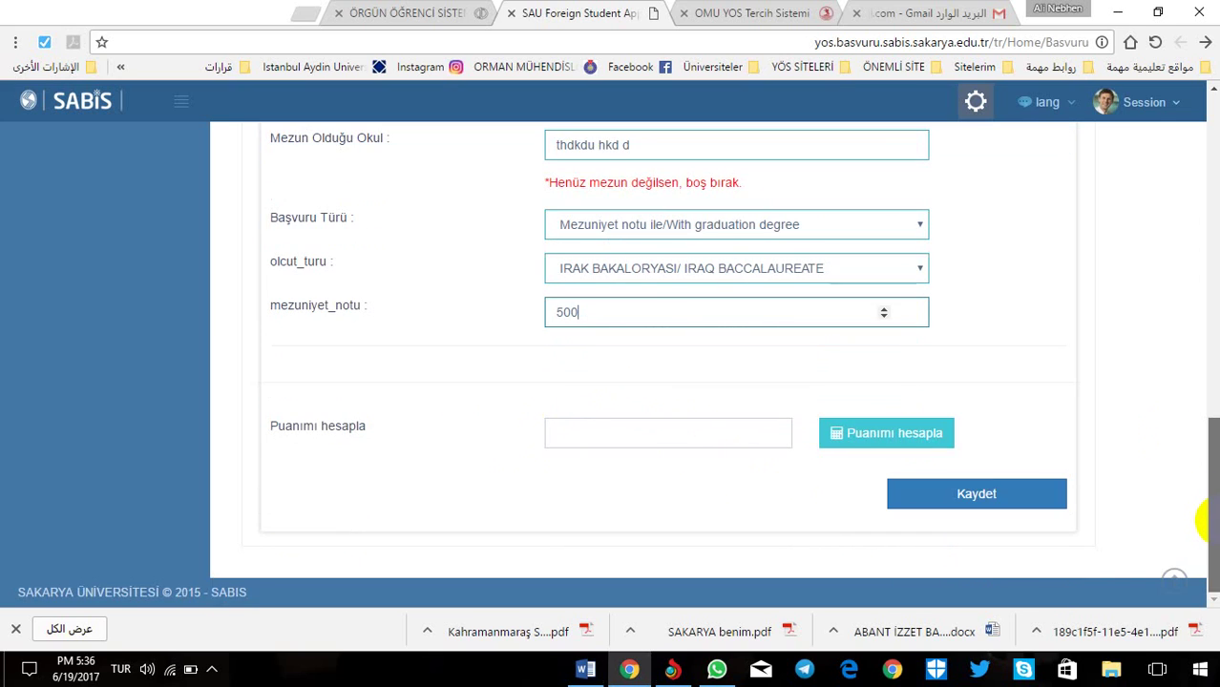
pyautogui.click(872, 444)
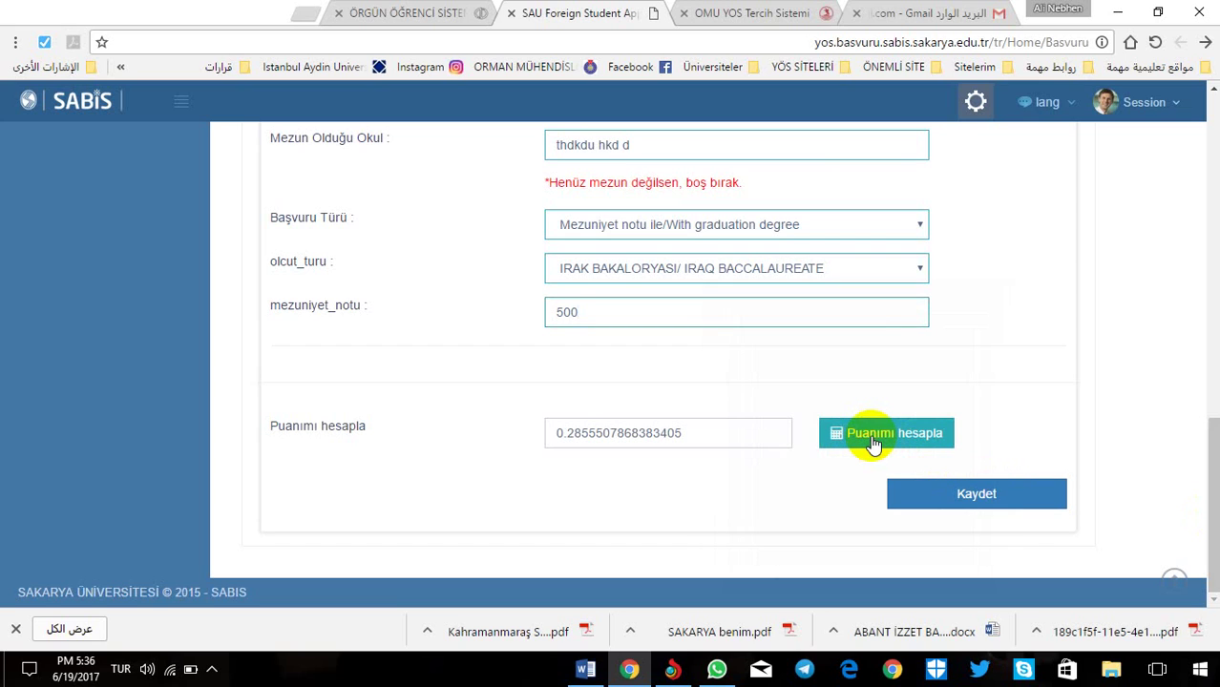
pyautogui.moveTo(721, 436); pyautogui.dragTo(675, 442)
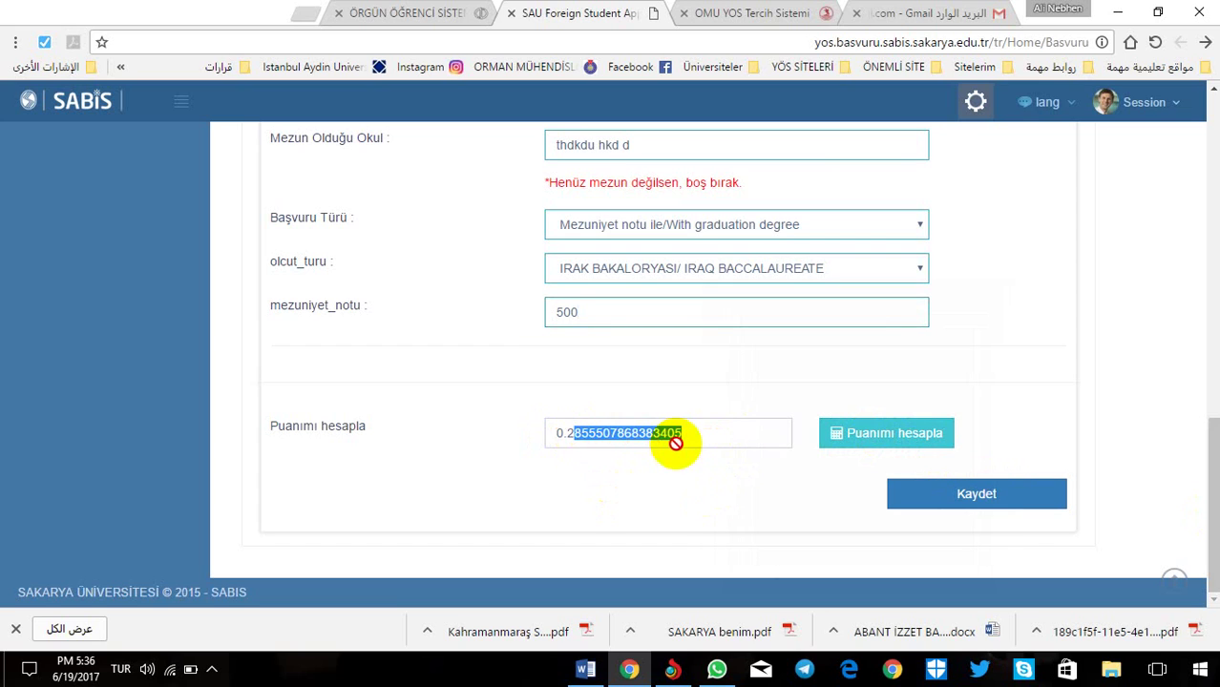
pyautogui.click(675, 442)
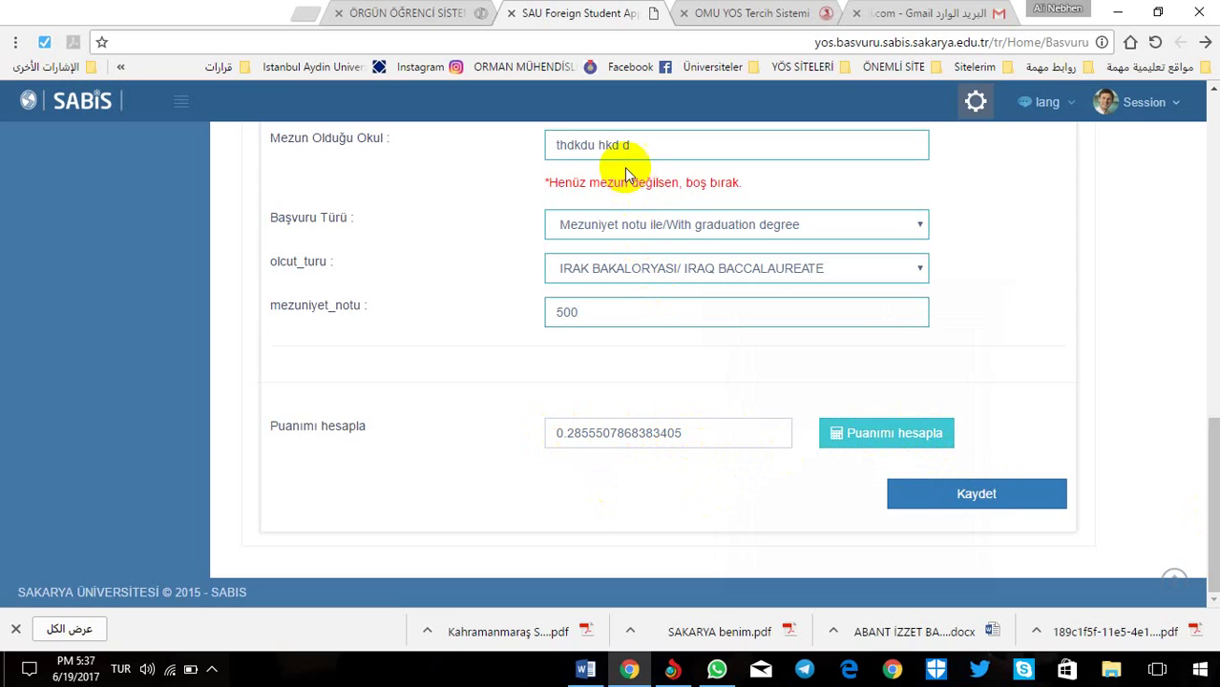
pyautogui.scroll(1, 1193, 430)
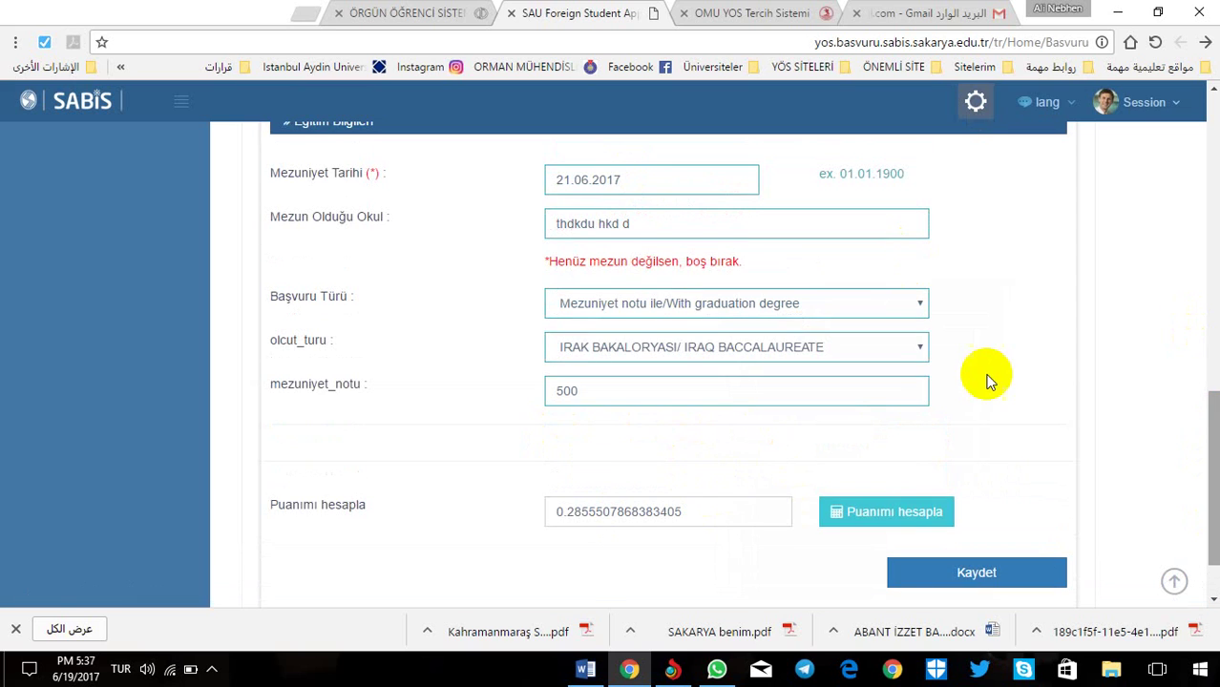
# Switch to applying by international exam and choose exam type YÖS MARMARA ÜNİVERSİTESİ
pyautogui.click(679, 303)
pyautogui.click(582, 357)
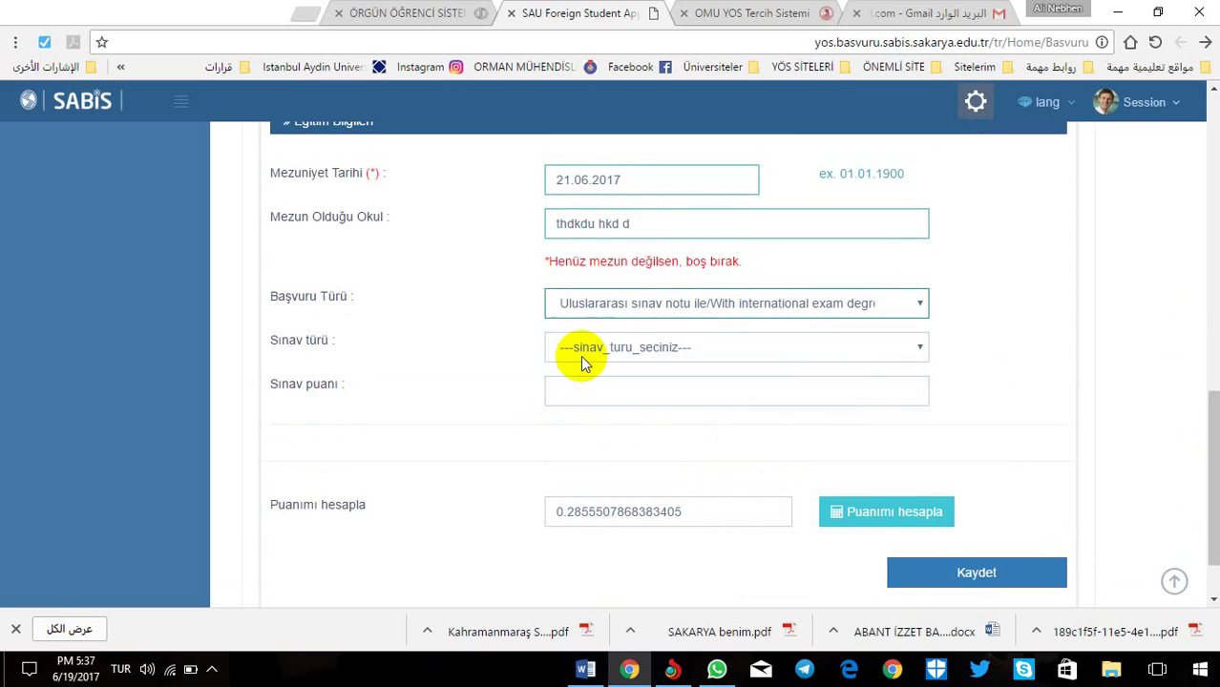
pyautogui.click(582, 360)
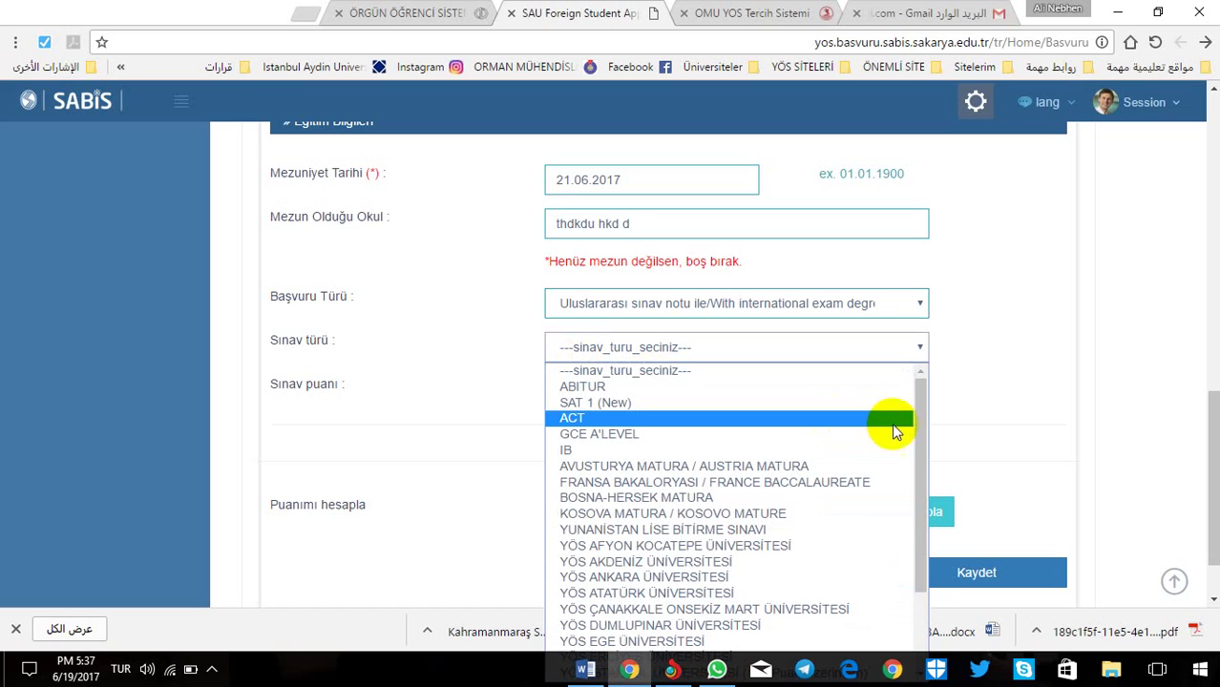
pyautogui.scroll(-1, 1203, 410)
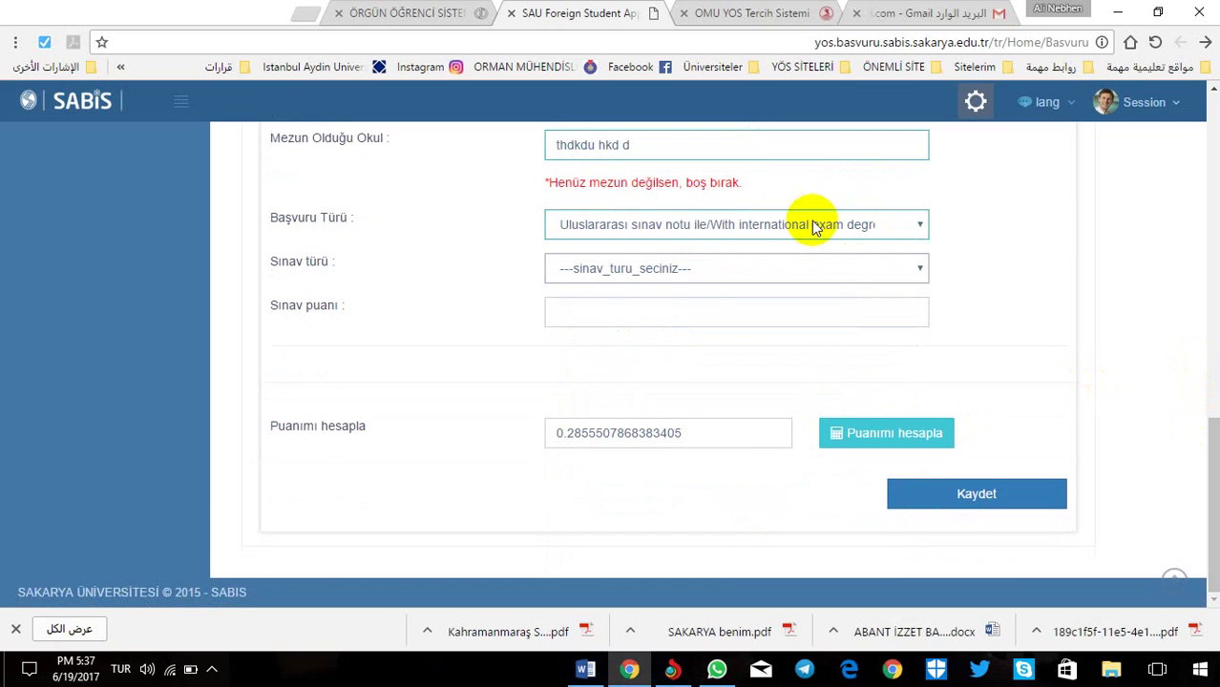
pyautogui.click(661, 221)
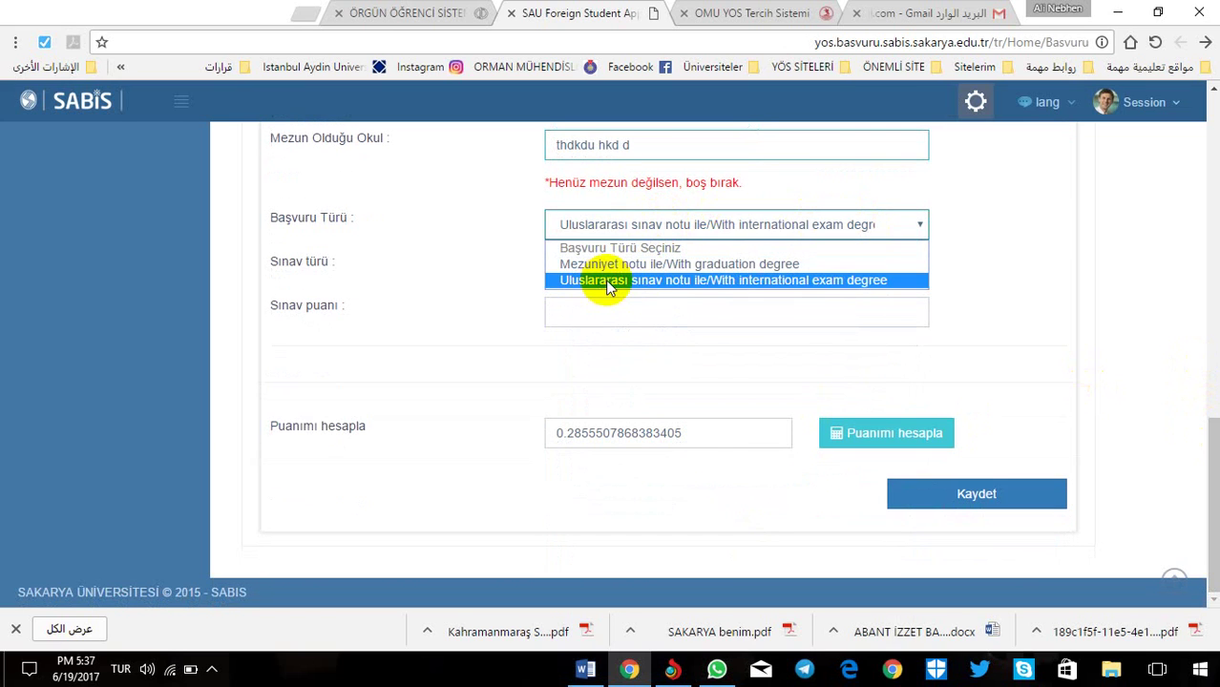
pyautogui.click(654, 229)
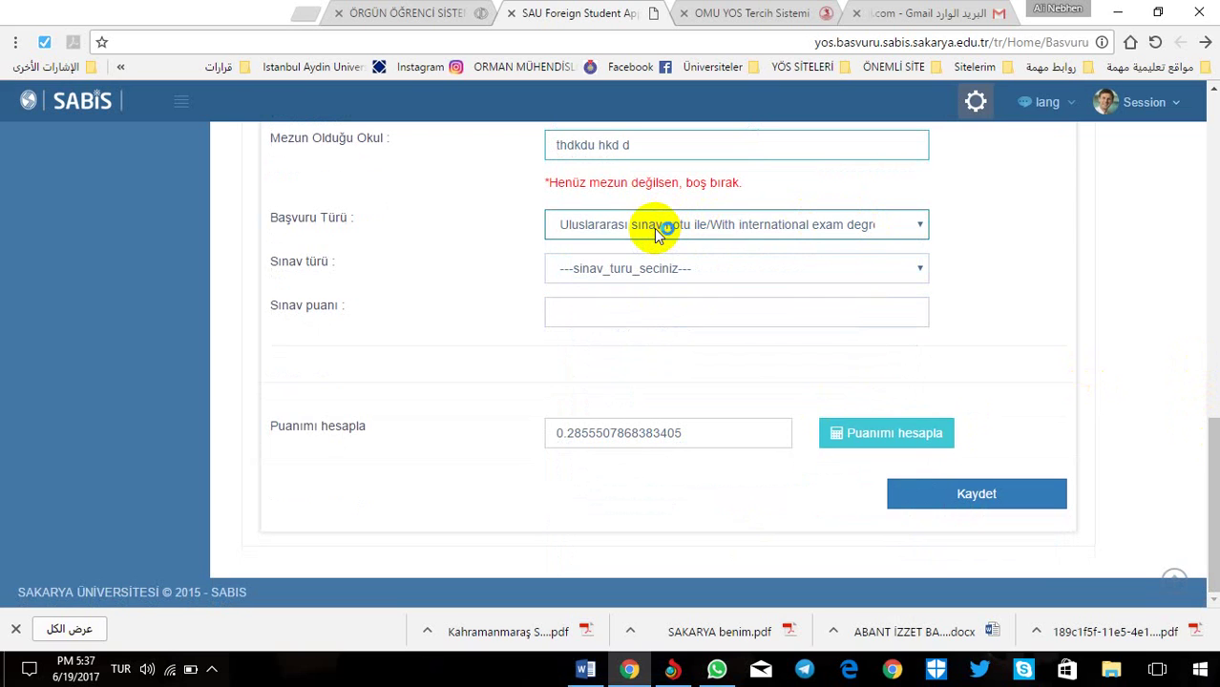
pyautogui.click(618, 270)
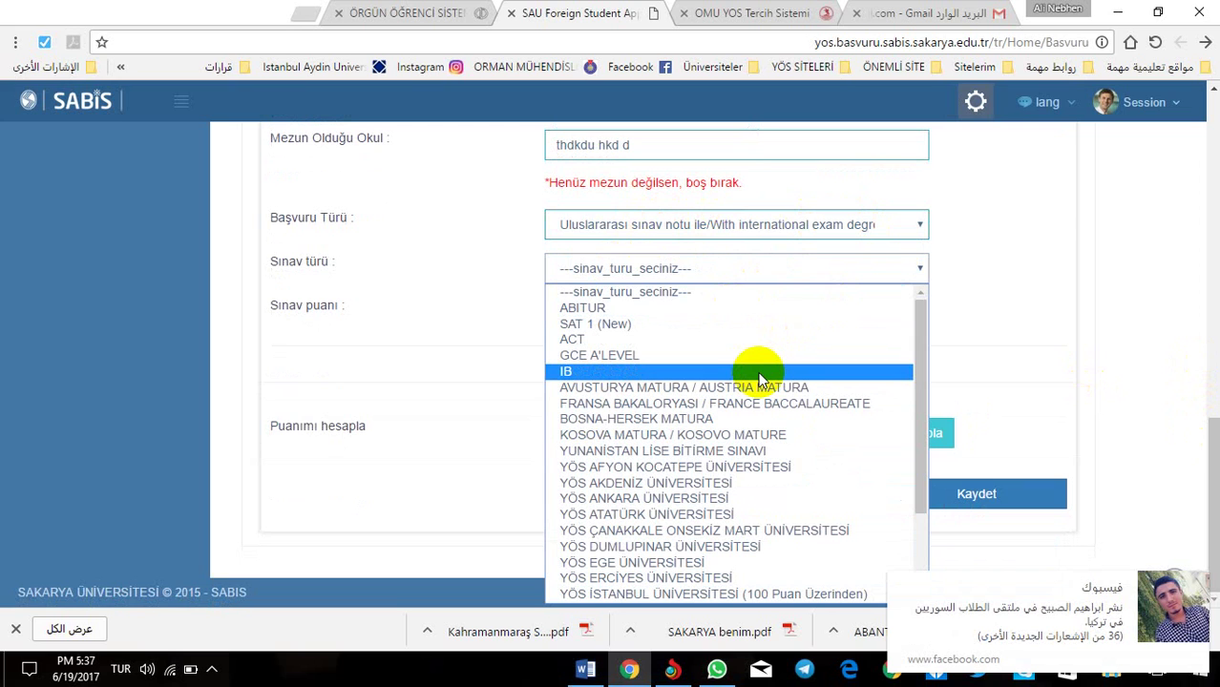
pyautogui.moveTo(920, 358); pyautogui.dragTo(922, 462)
pyautogui.click(898, 580)
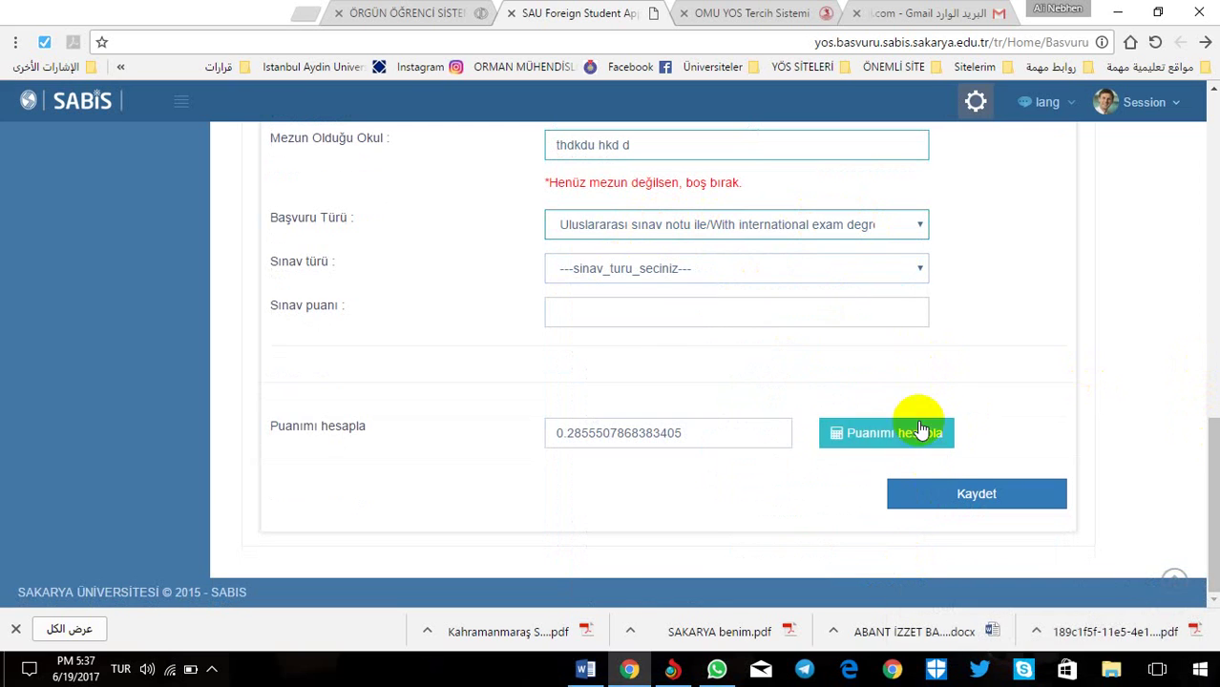
pyautogui.click(692, 281)
pyautogui.moveTo(915, 360); pyautogui.dragTo(934, 509)
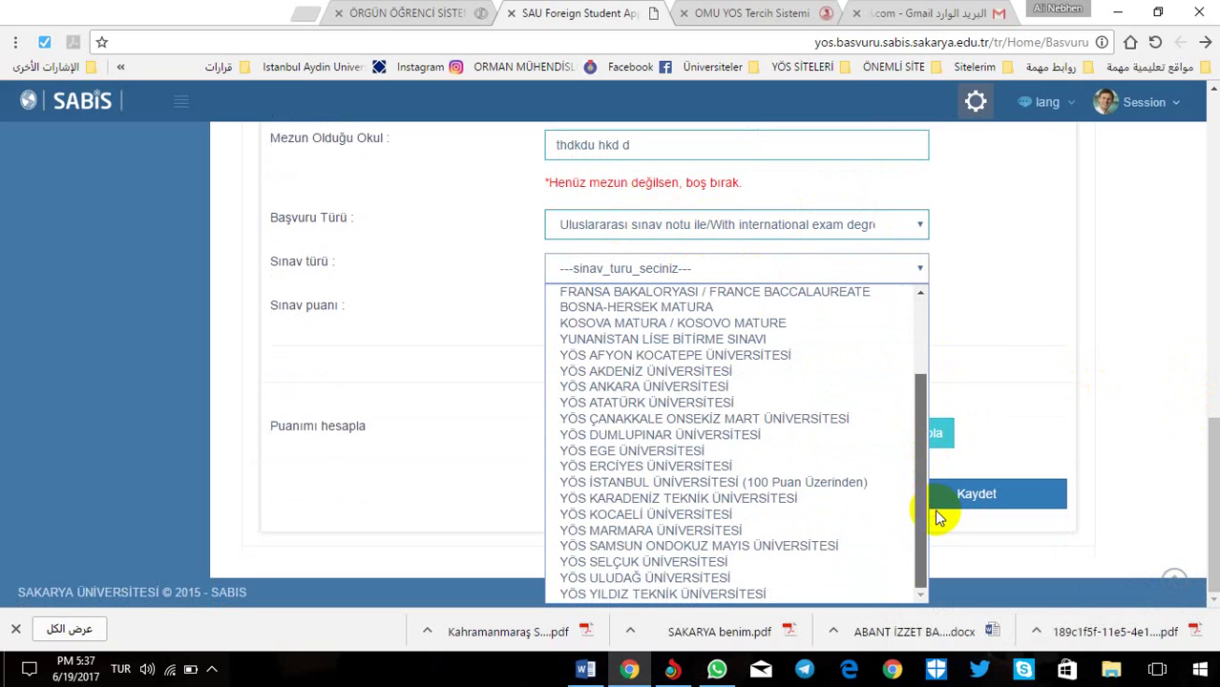
pyautogui.click(735, 532)
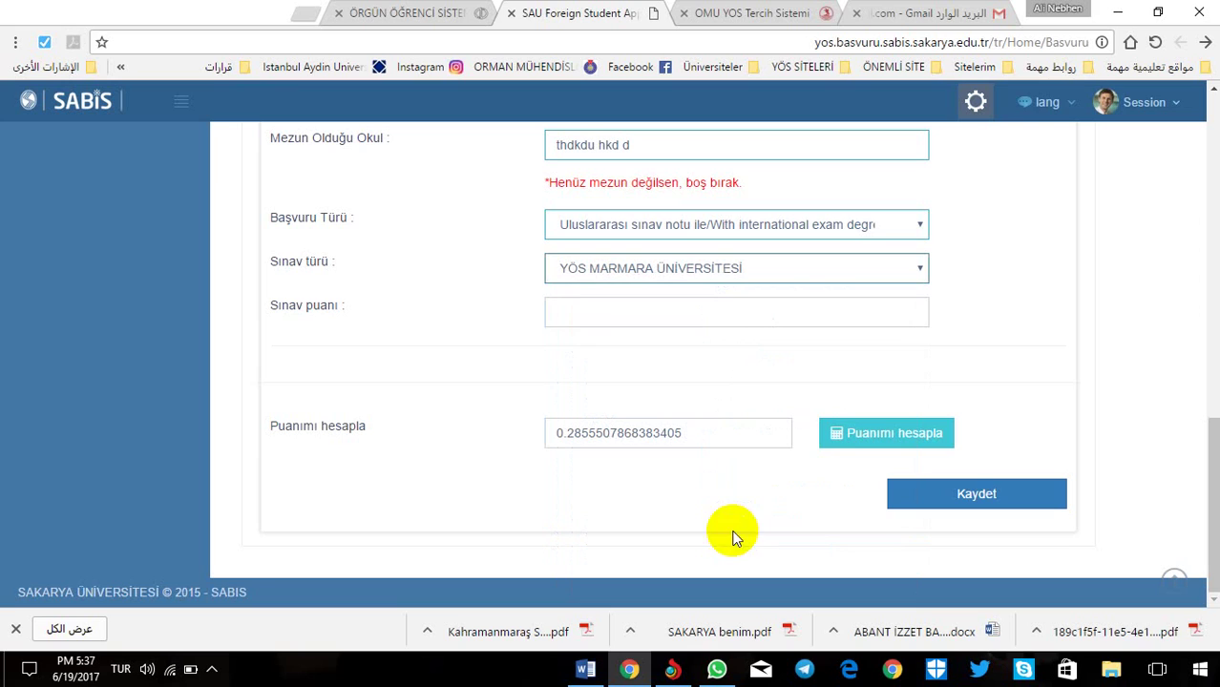
# Enter exam score 90 and calculate the resulting score of 76.5
pyautogui.click(598, 317)
pyautogui.write('90')
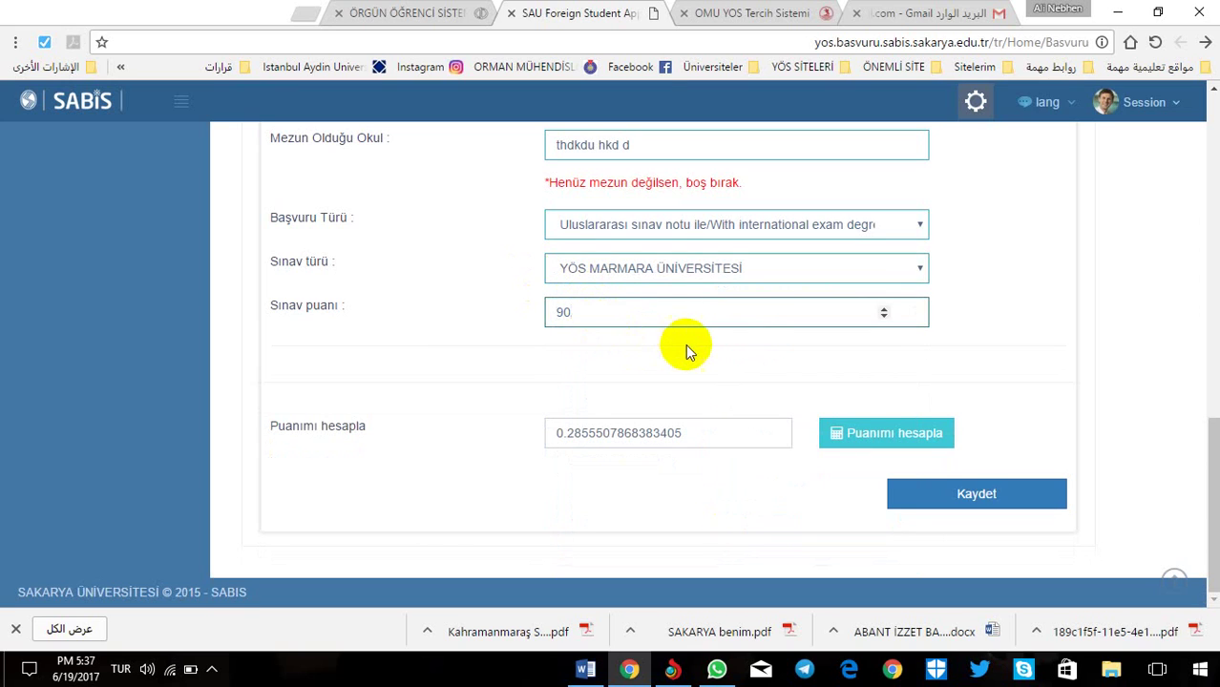
pyautogui.click(870, 434)
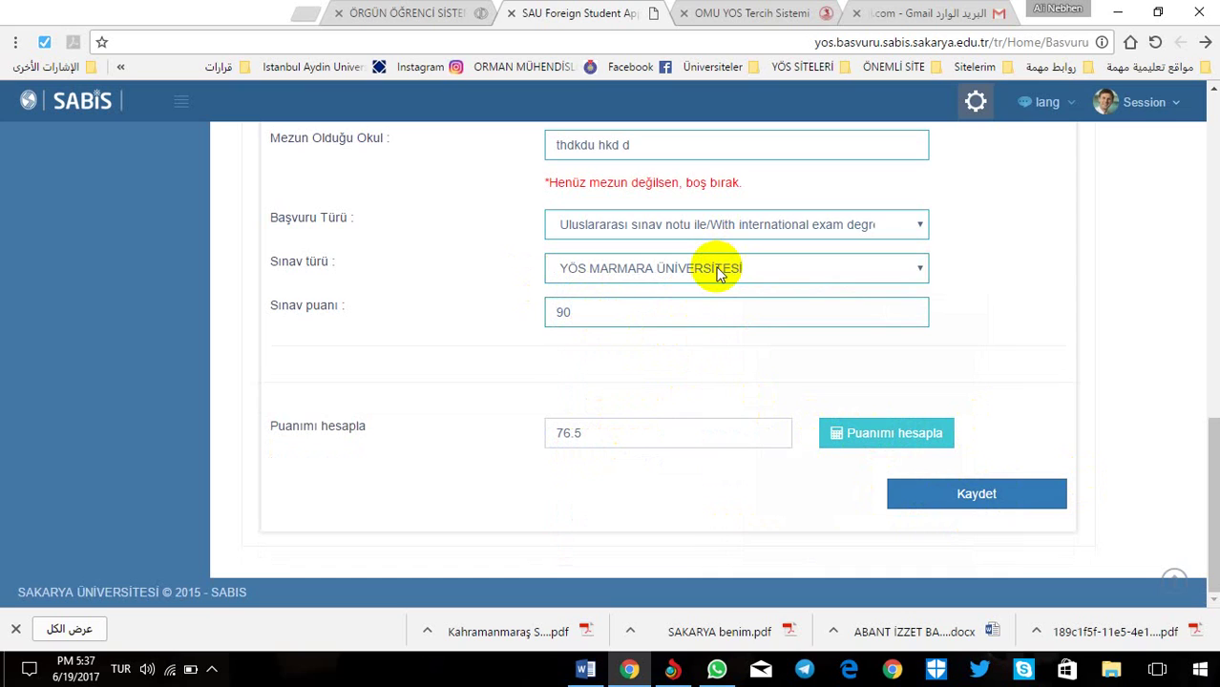
pyautogui.moveTo(602, 444); pyautogui.dragTo(476, 444)
pyautogui.click(641, 430)
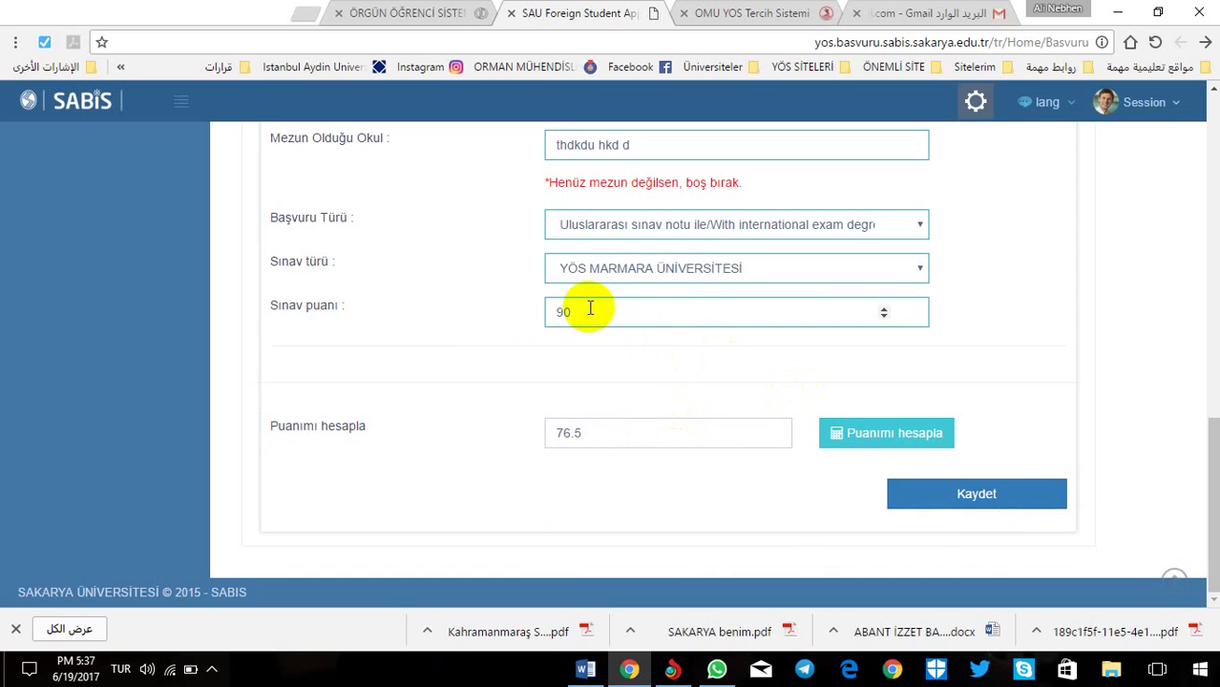
pyautogui.moveTo(334, 317); pyautogui.dragTo(309, 322)
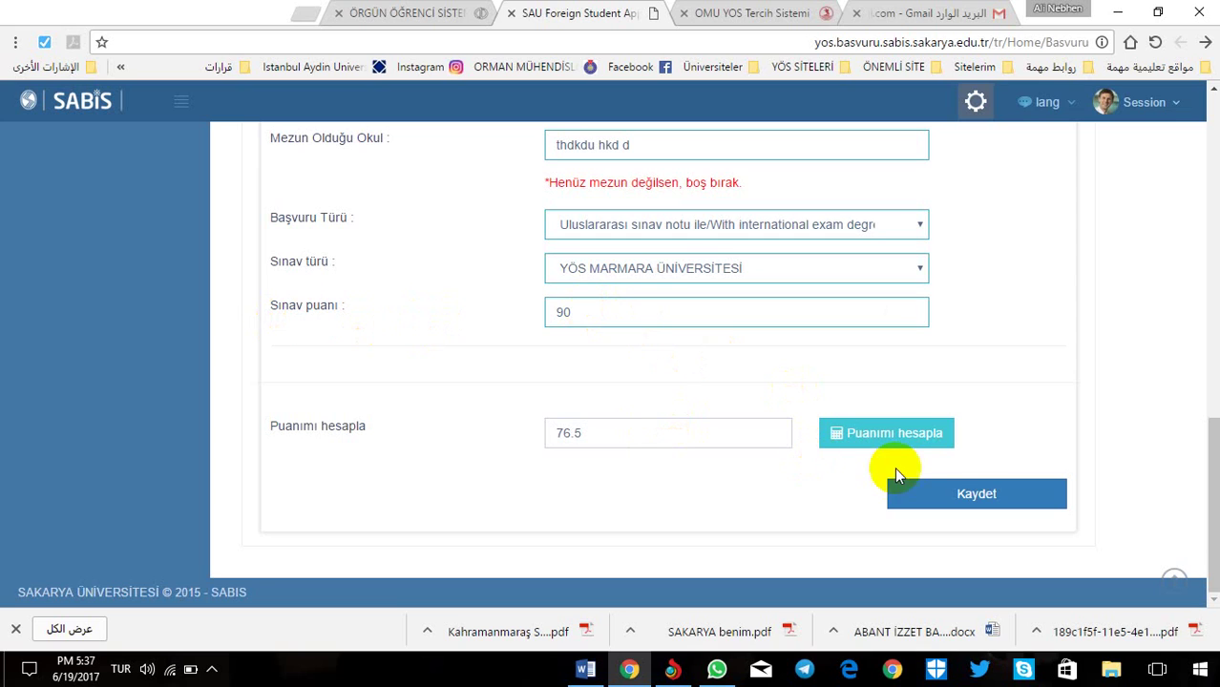
# Save the application details and attach image 12108905 from Pictures as the photograph
pyautogui.click(993, 496)
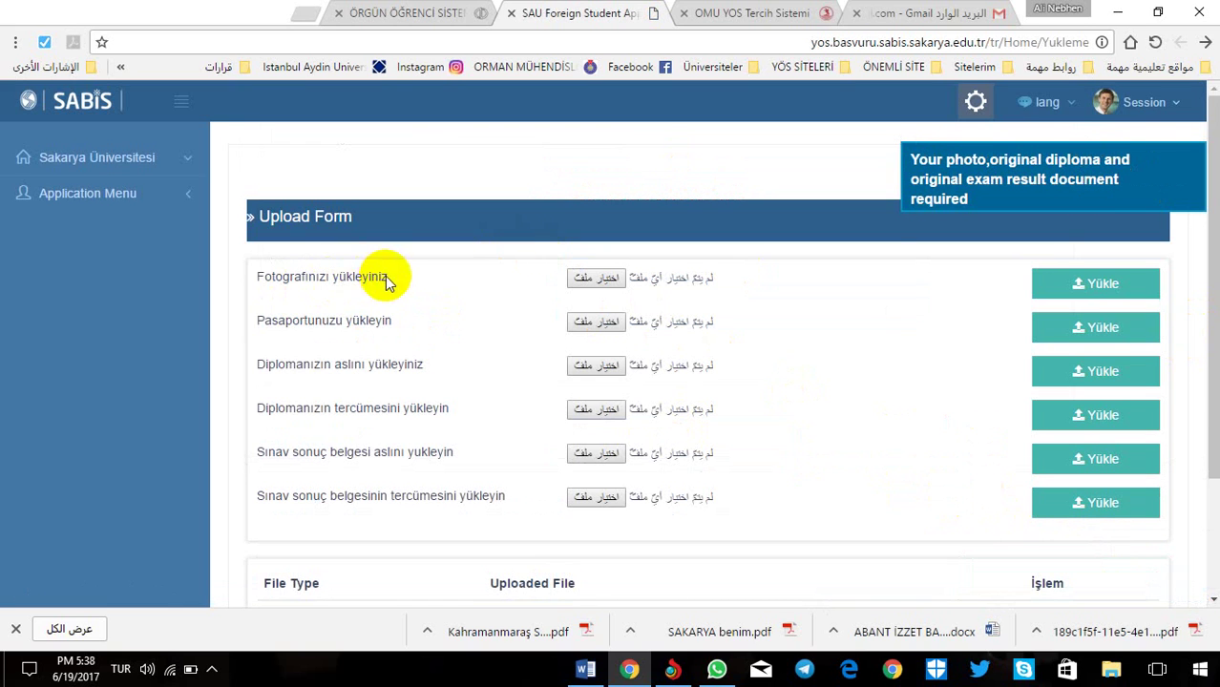
pyautogui.moveTo(369, 277); pyautogui.dragTo(196, 267)
pyautogui.click(321, 277)
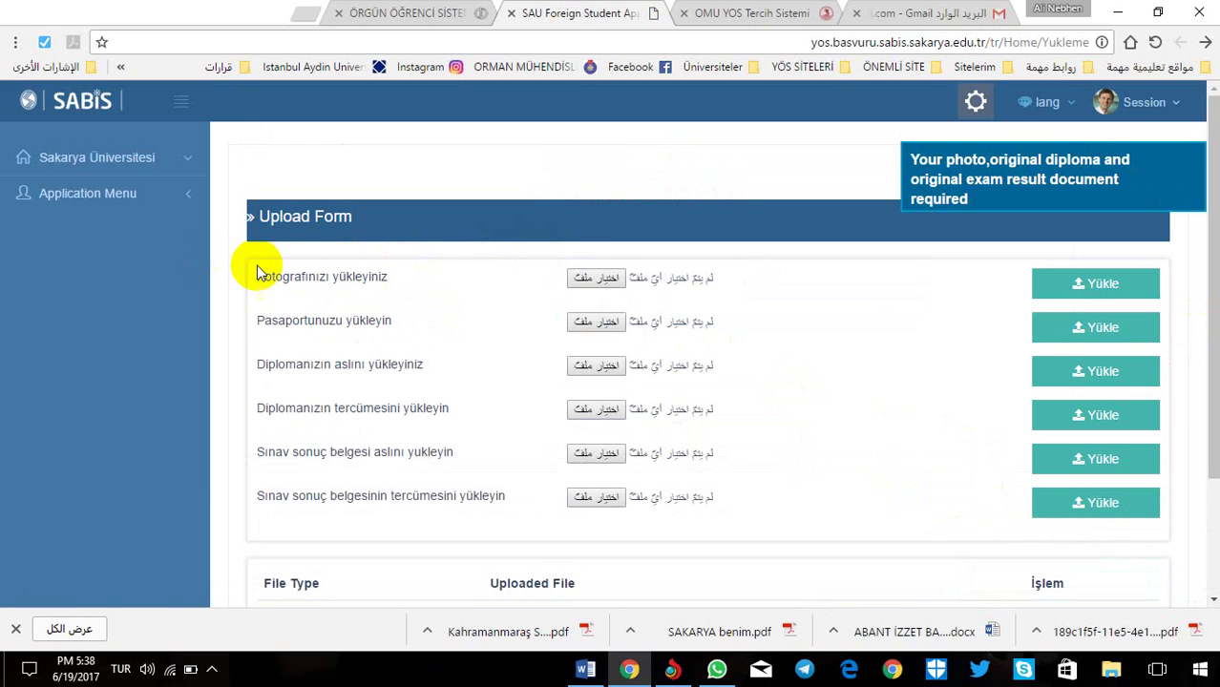
pyautogui.click(588, 279)
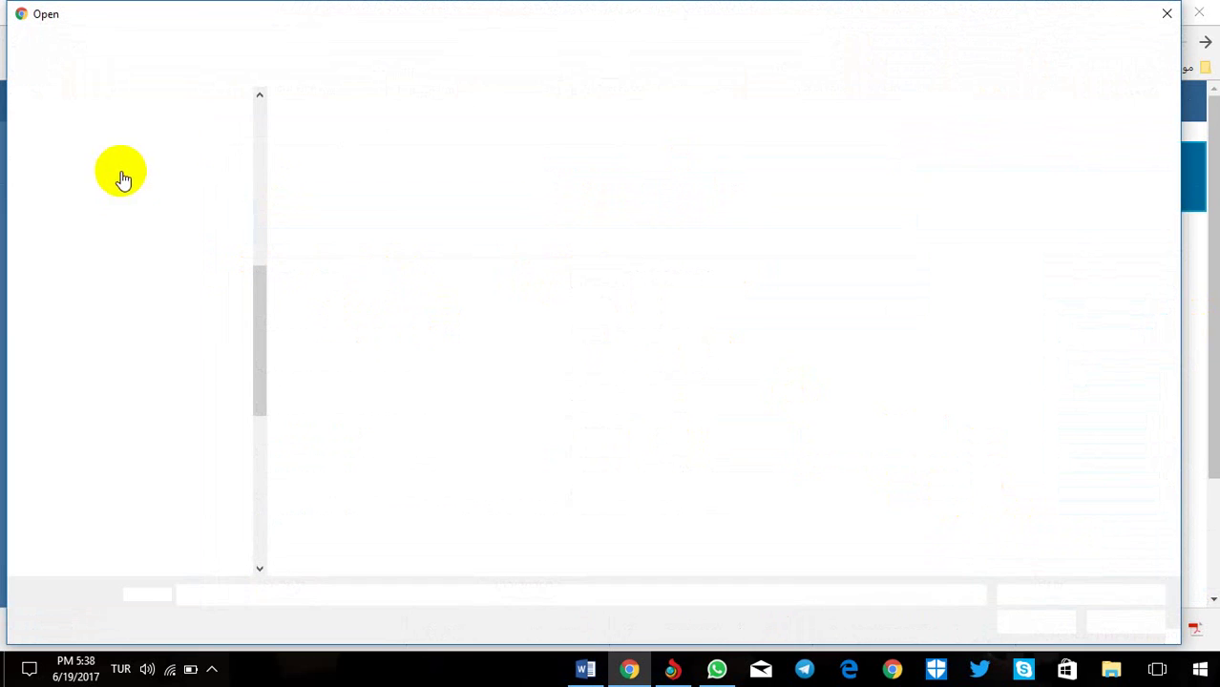
pyautogui.click(100, 143)
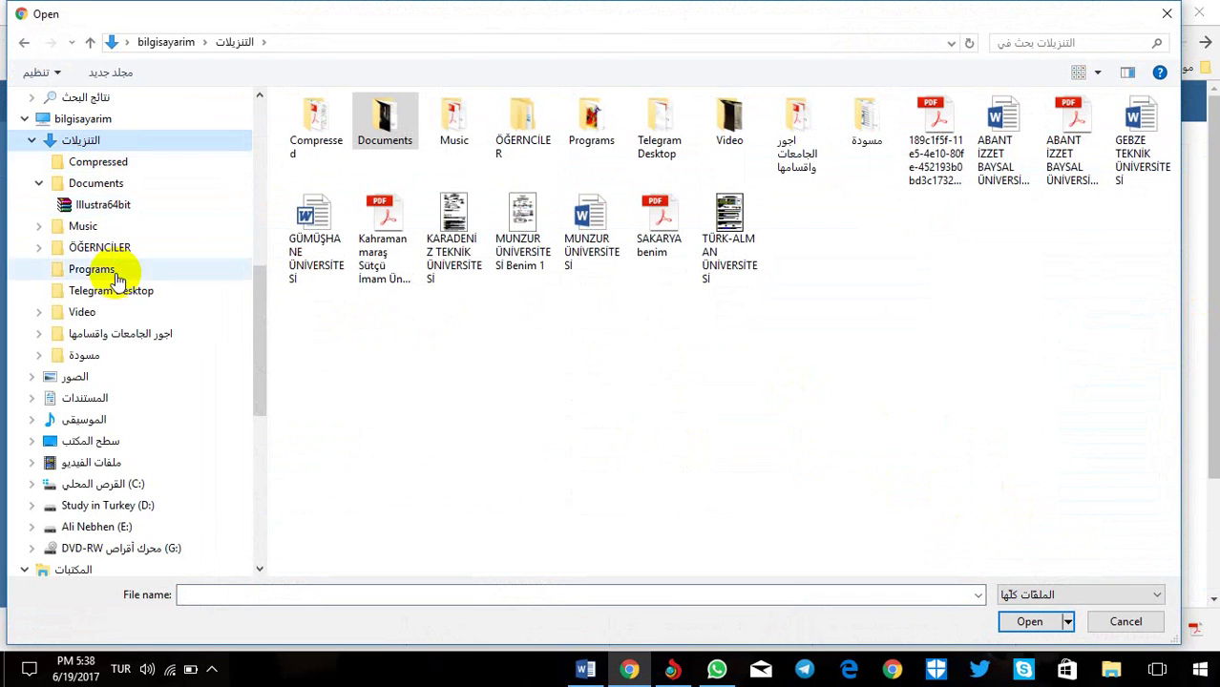
pyautogui.scroll(7, 252, 327)
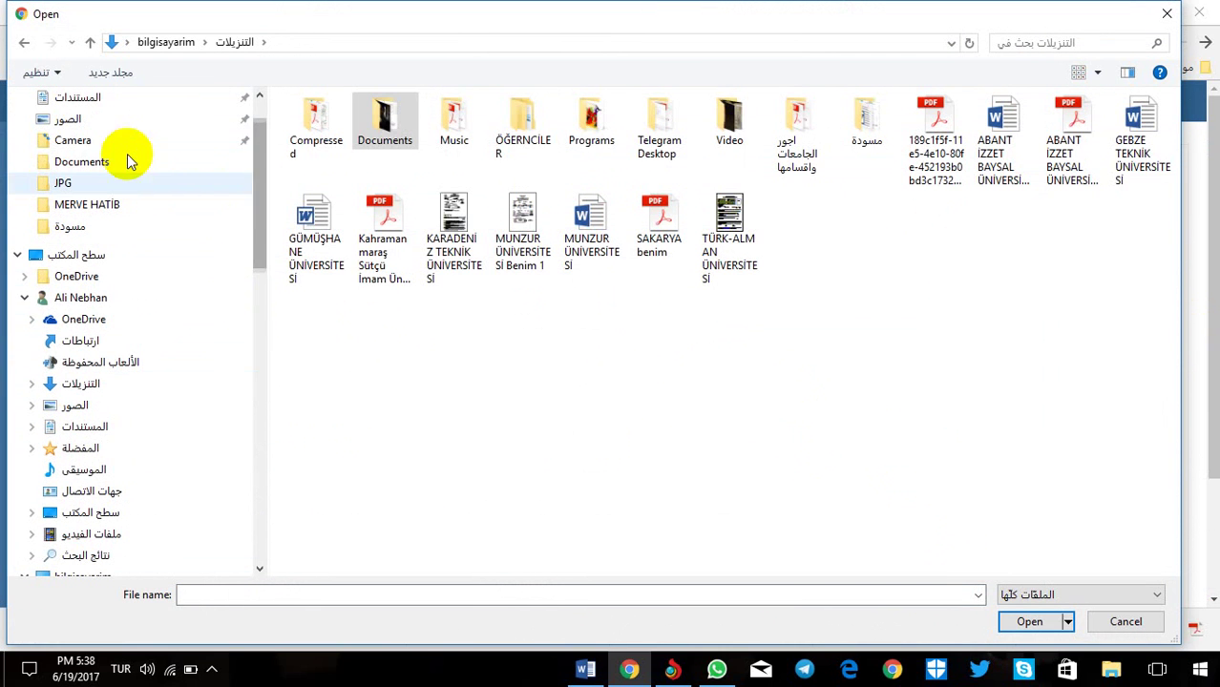
pyautogui.click(69, 120)
pyautogui.doubleClick(592, 181)
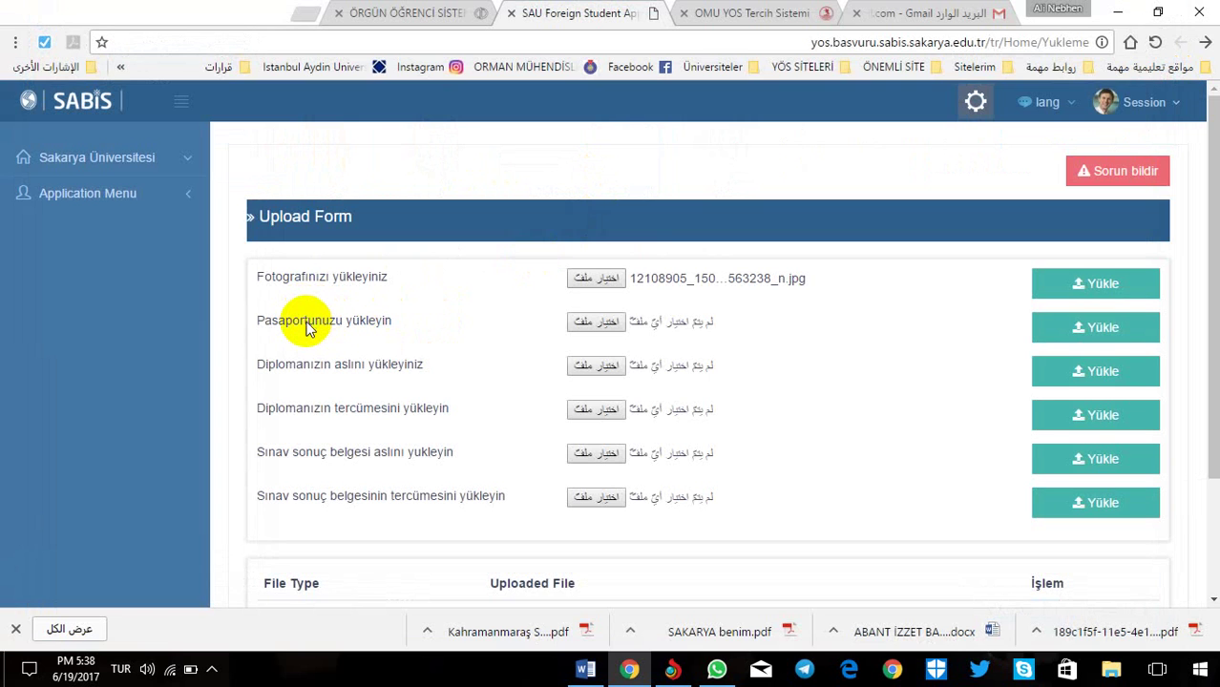
# Attach image 11917481 for the passport and 12108905 for the diploma and its translation
pyautogui.click(578, 324)
pyautogui.doubleClick(537, 205)
pyautogui.moveTo(425, 360); pyautogui.dragTo(458, 352)
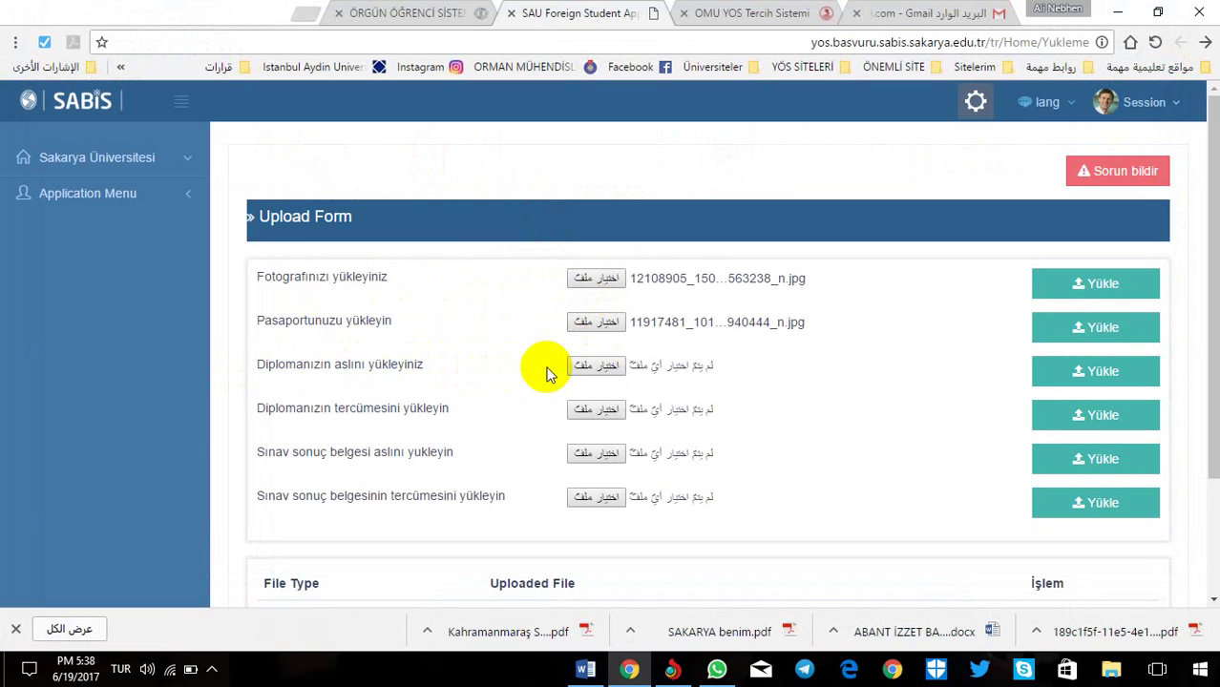
pyautogui.click(589, 369)
pyautogui.doubleClick(635, 215)
pyautogui.moveTo(275, 407); pyautogui.dragTo(432, 411)
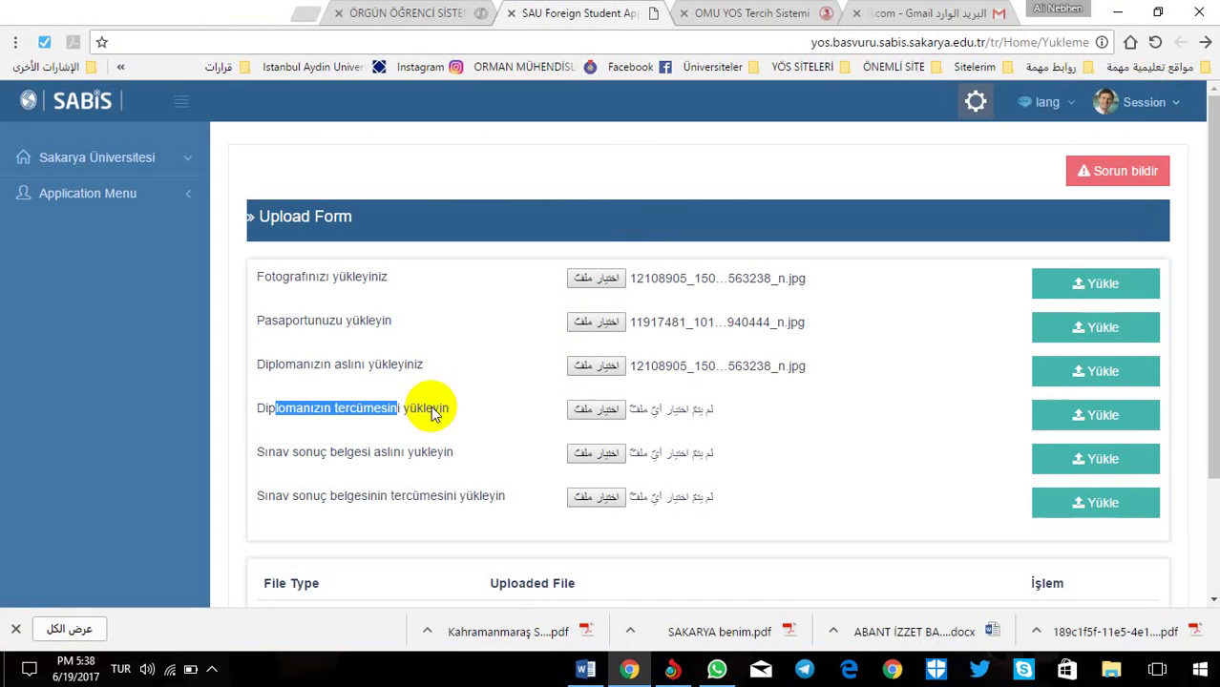
pyautogui.click(592, 411)
pyautogui.doubleClick(639, 250)
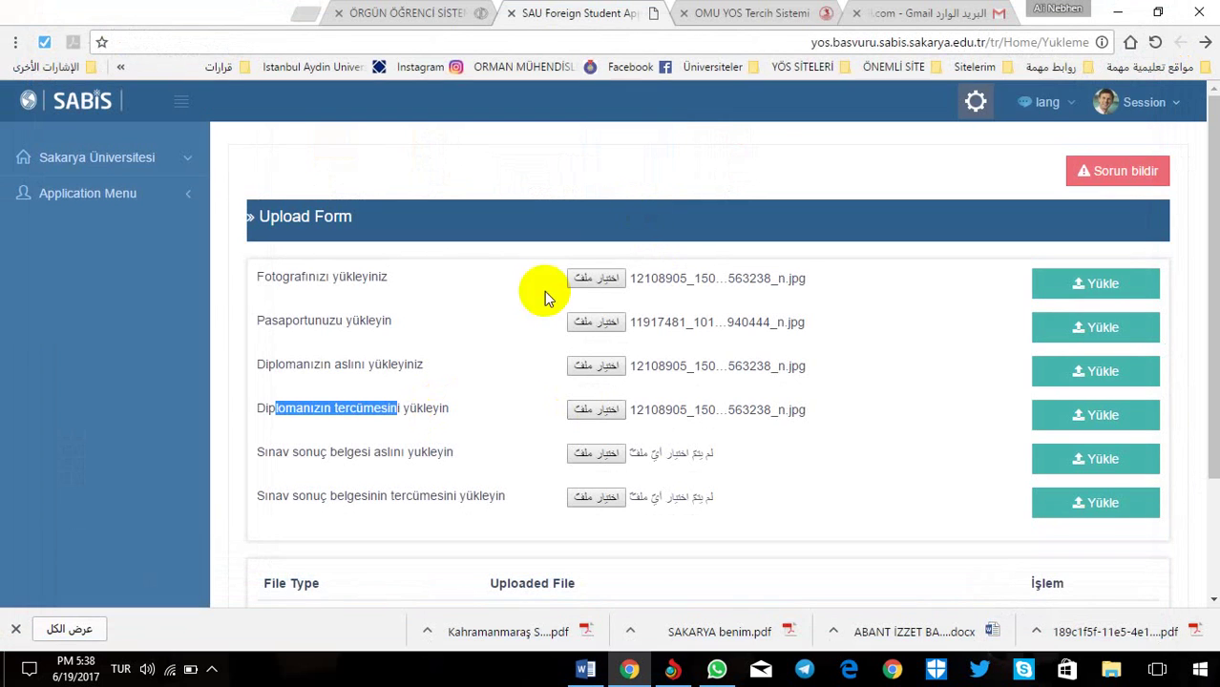
# Attach image 12108905 for the original exam result and its translation
pyautogui.moveTo(468, 452)
pyautogui.mouseDown()
pyautogui.moveTo(260, 451)
pyautogui.moveTo(476, 449)
pyautogui.mouseUp()
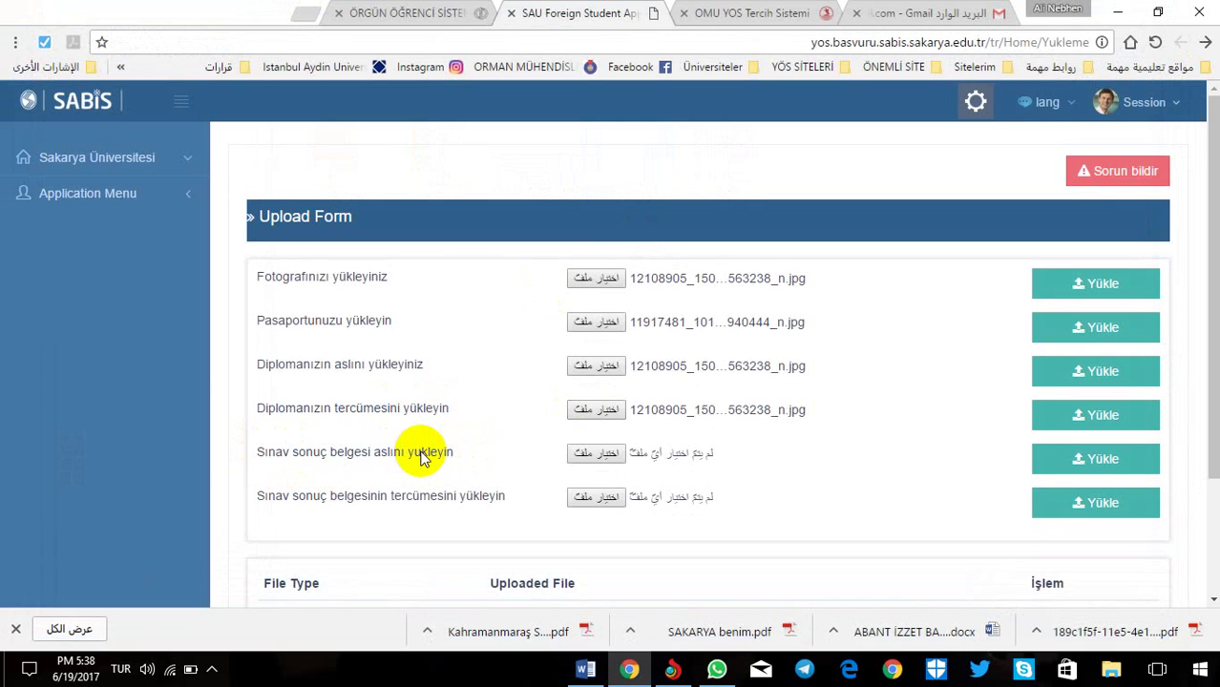
pyautogui.click(601, 455)
pyautogui.doubleClick(666, 187)
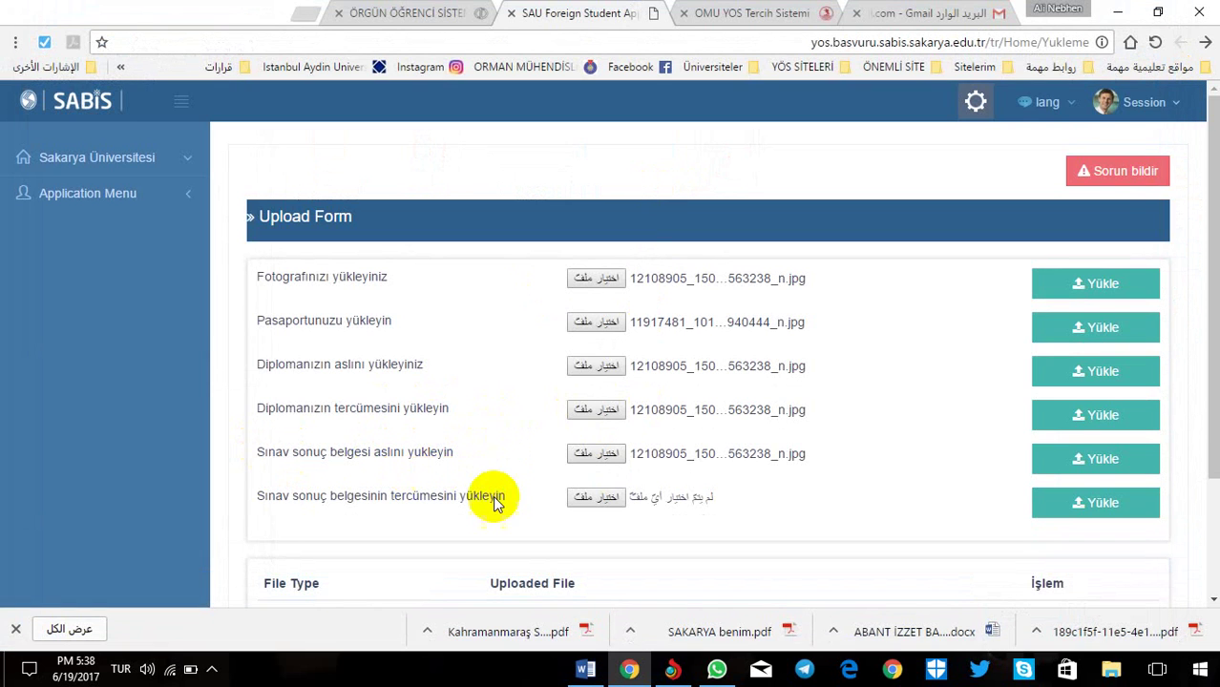
pyautogui.tripleClick(367, 506)
pyautogui.click(322, 501)
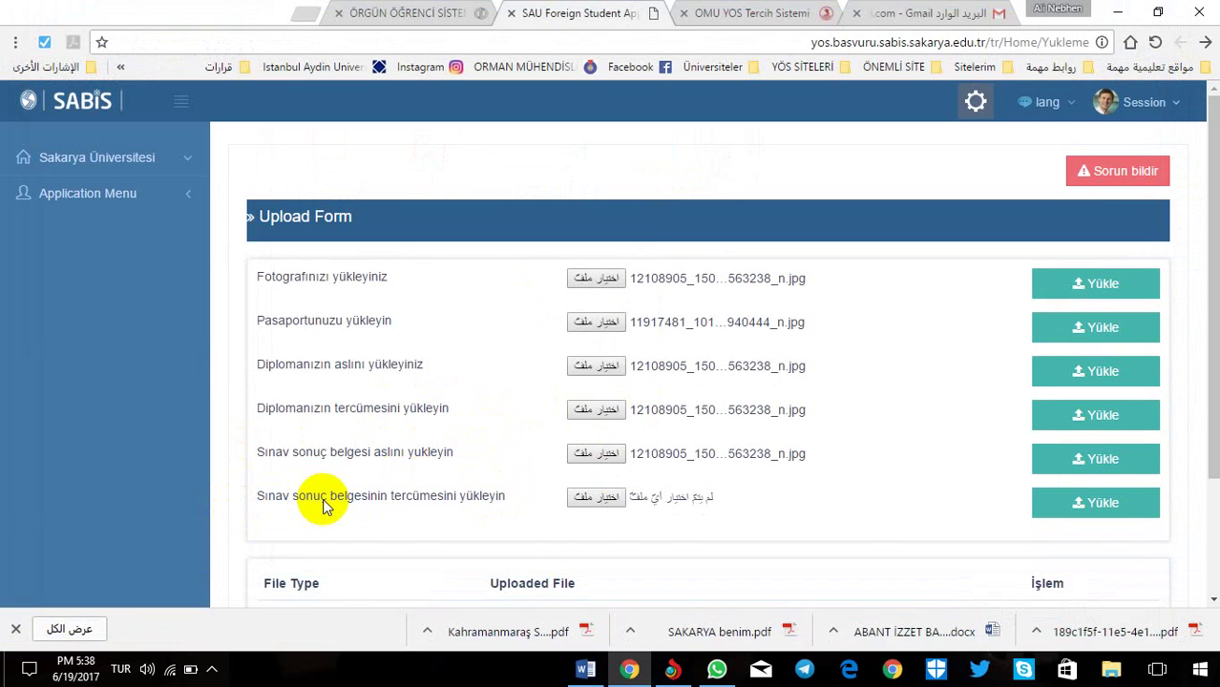
pyautogui.click(598, 498)
pyautogui.doubleClick(634, 153)
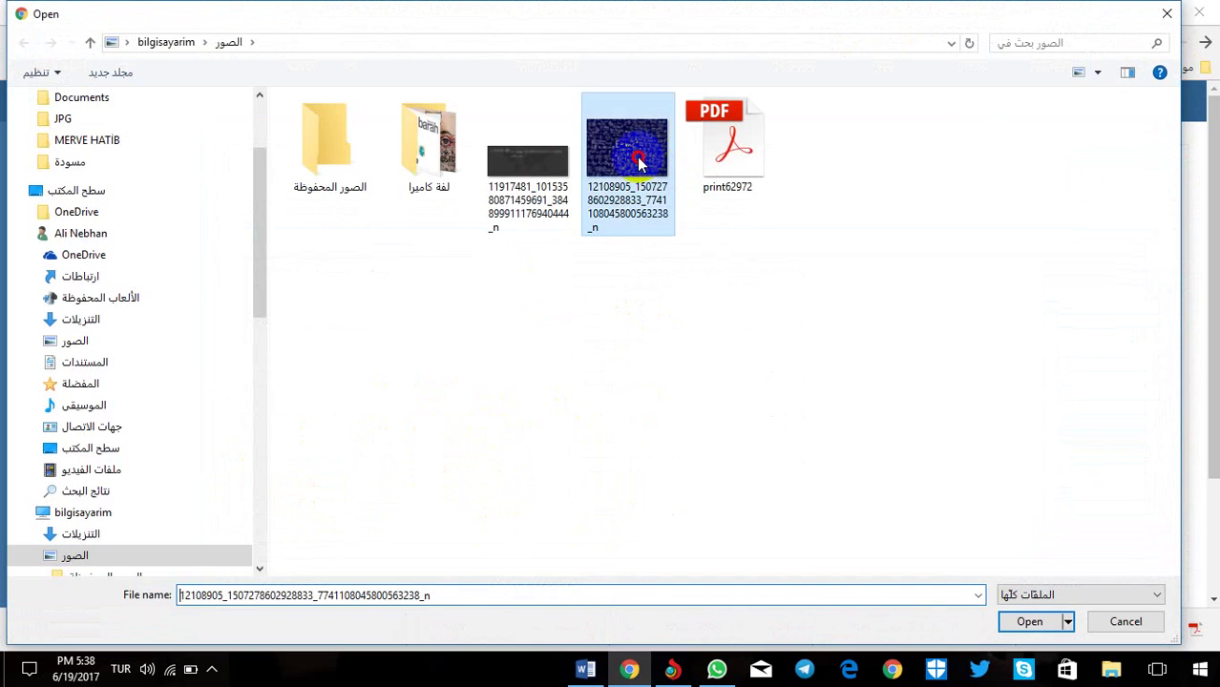
pyautogui.moveTo(1204, 323); pyautogui.dragTo(1205, 435)
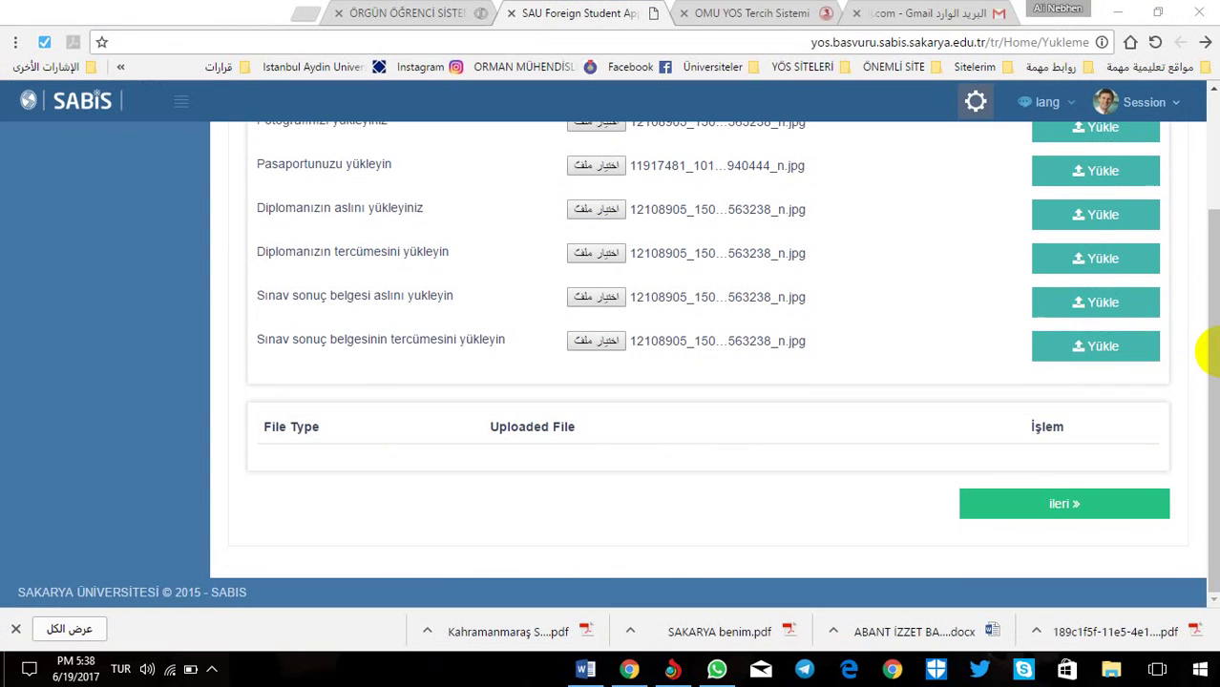
# Upload the photograph, passport, diploma, diploma translation, exam result and exam result translation
pyautogui.click(1210, 206)
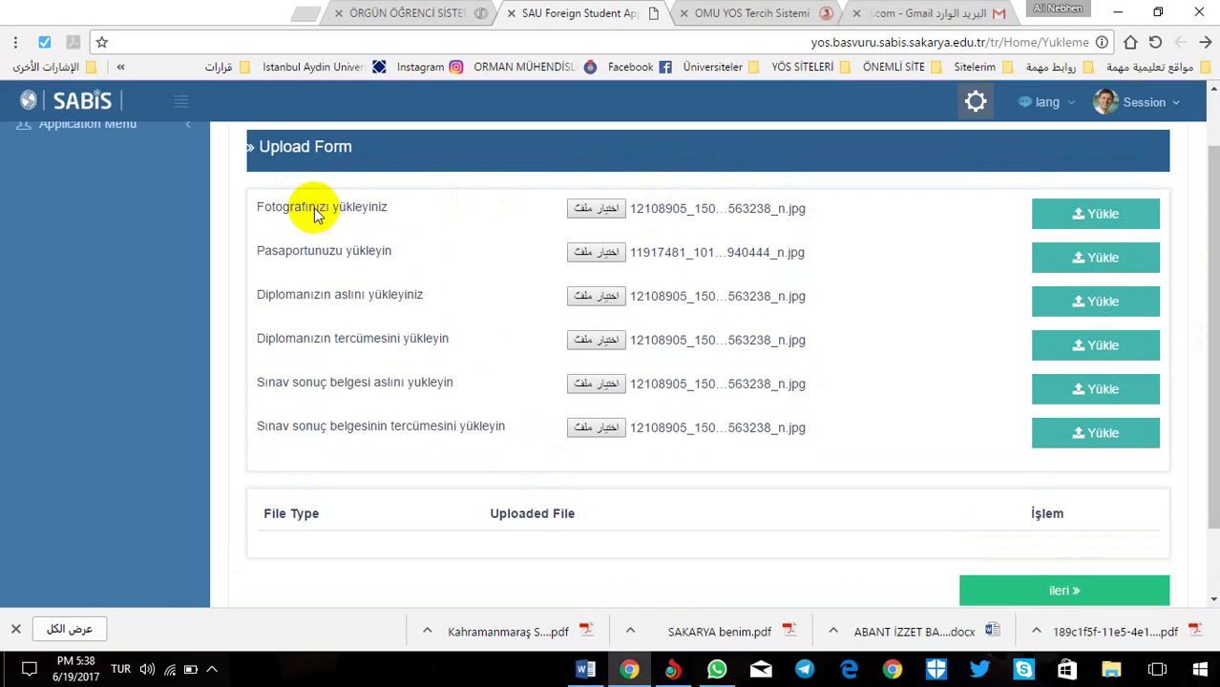
pyautogui.click(1117, 217)
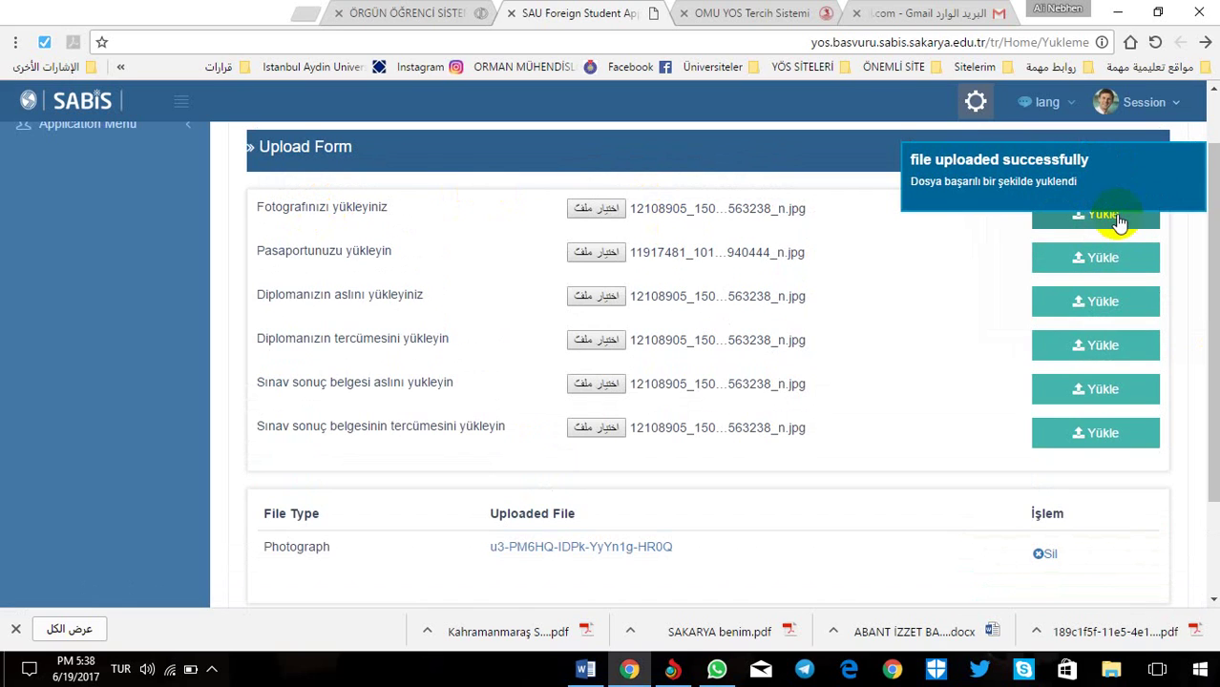
pyautogui.click(1083, 258)
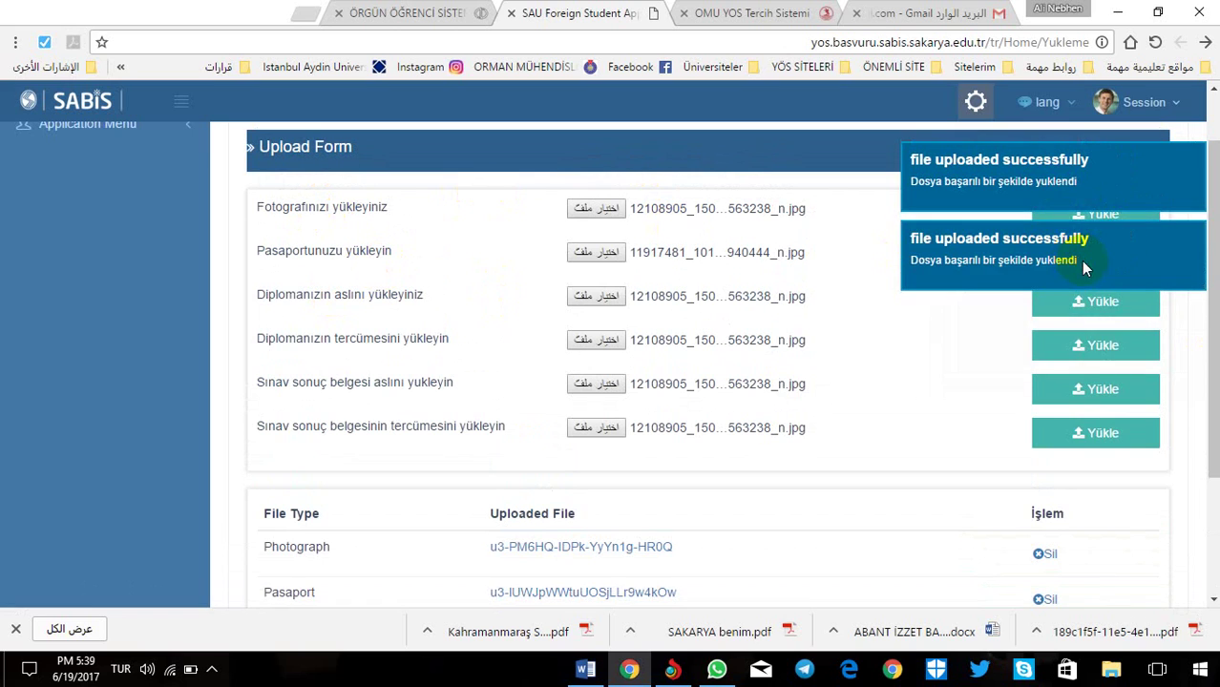
pyautogui.click(1076, 313)
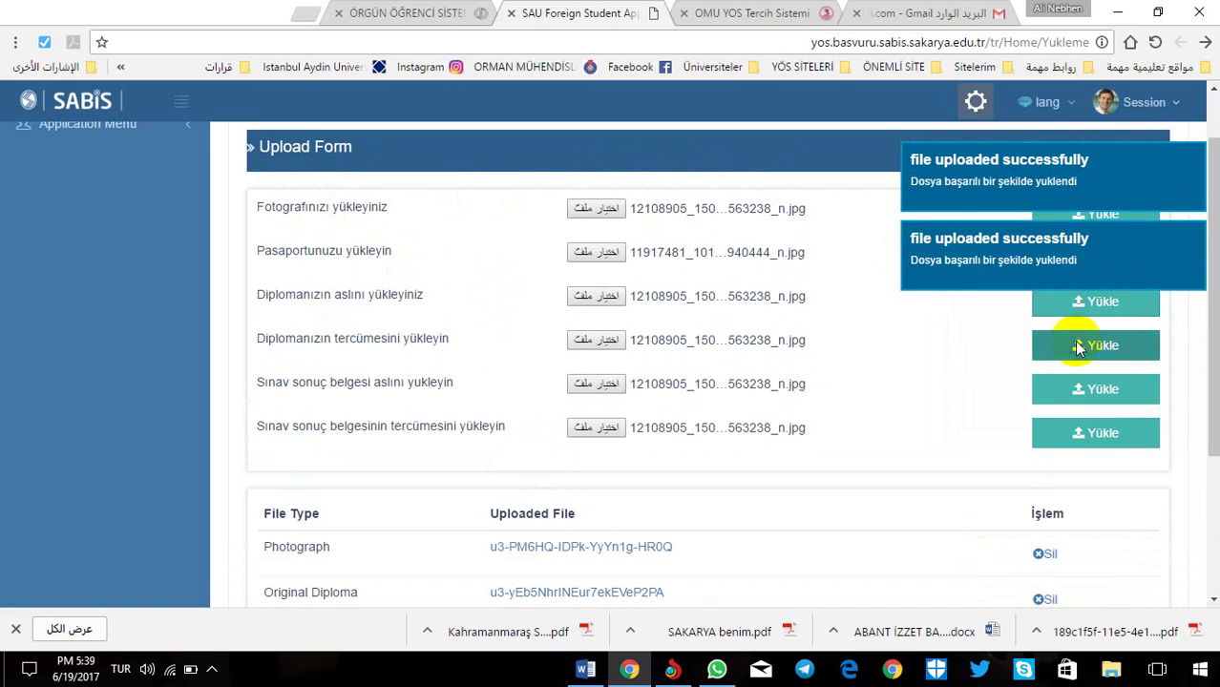
pyautogui.click(1076, 345)
pyautogui.click(1078, 392)
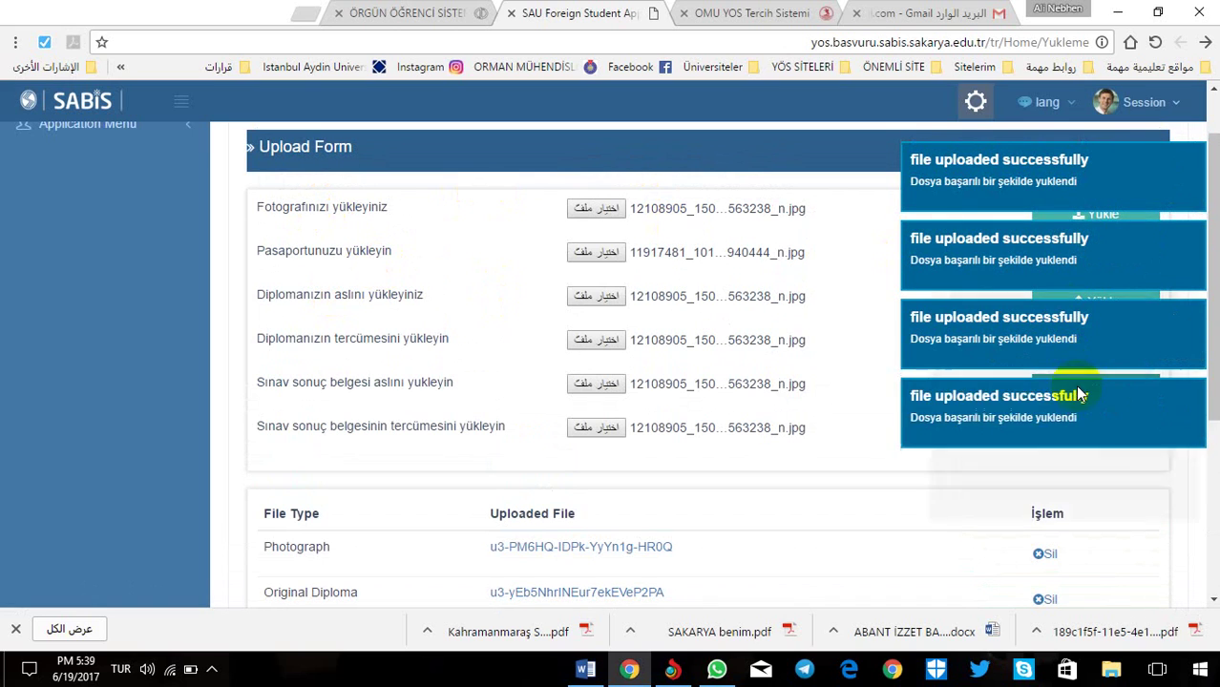
pyautogui.click(1083, 437)
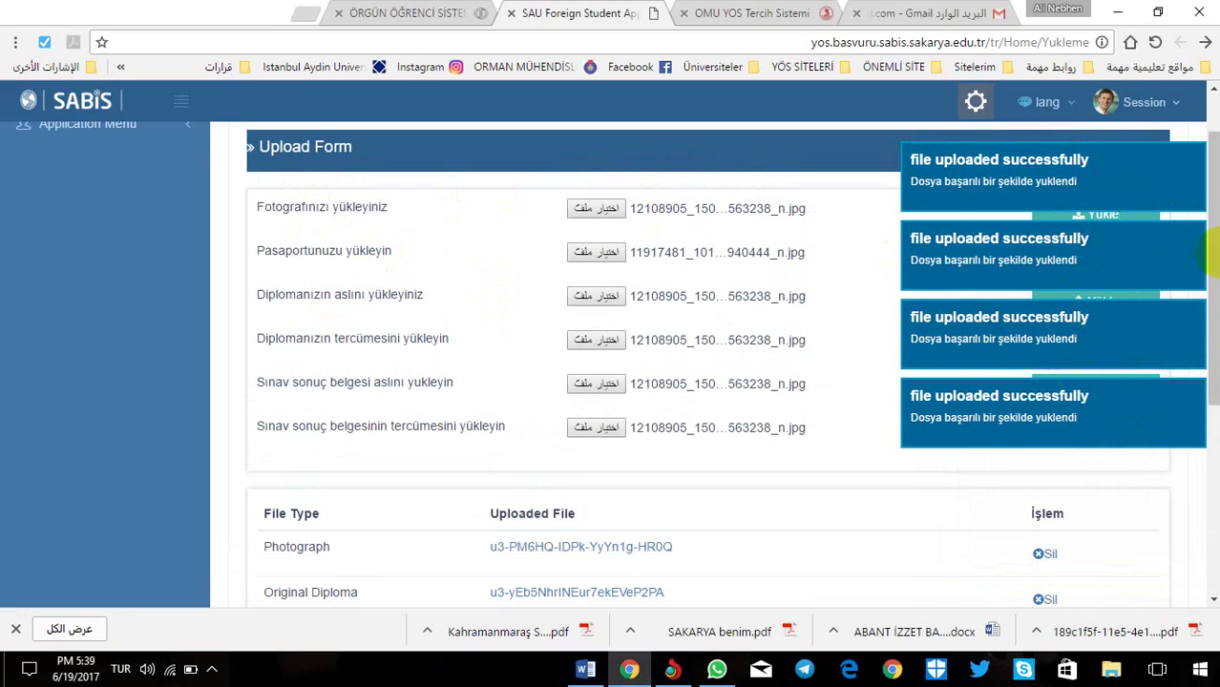
# Dismiss the Facebook pop-up and continue to the Niyet Mektubu page
pyautogui.moveTo(1214, 281); pyautogui.dragTo(1206, 409)
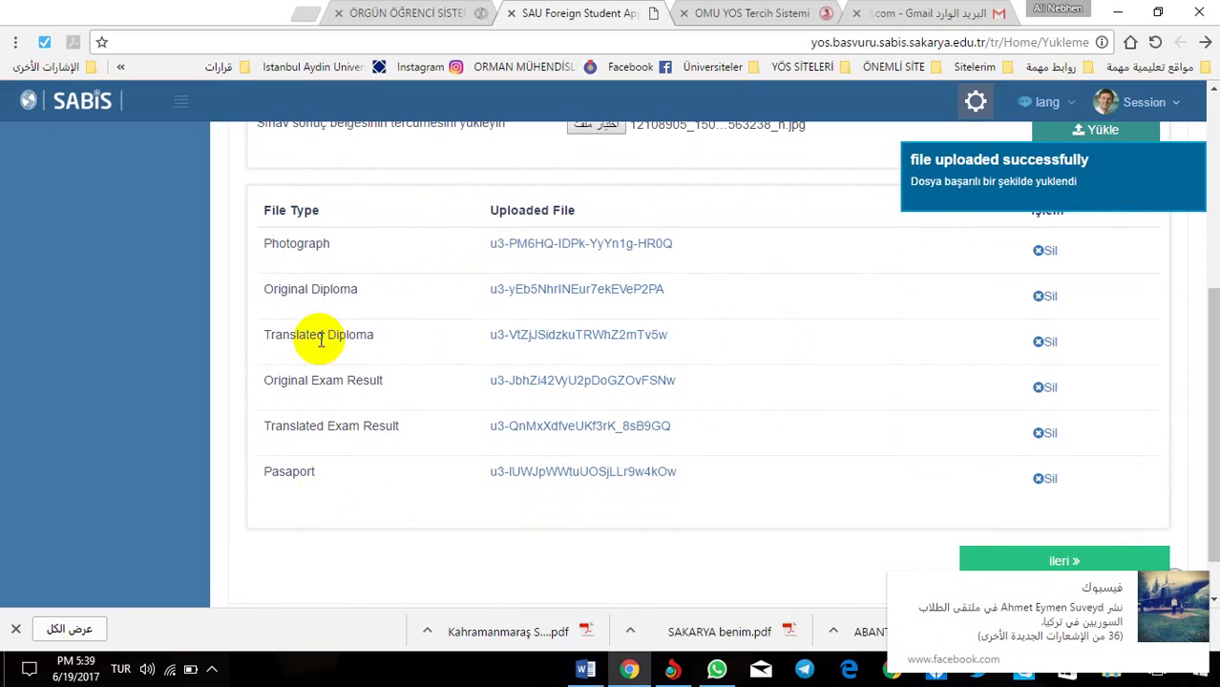
pyautogui.click(900, 586)
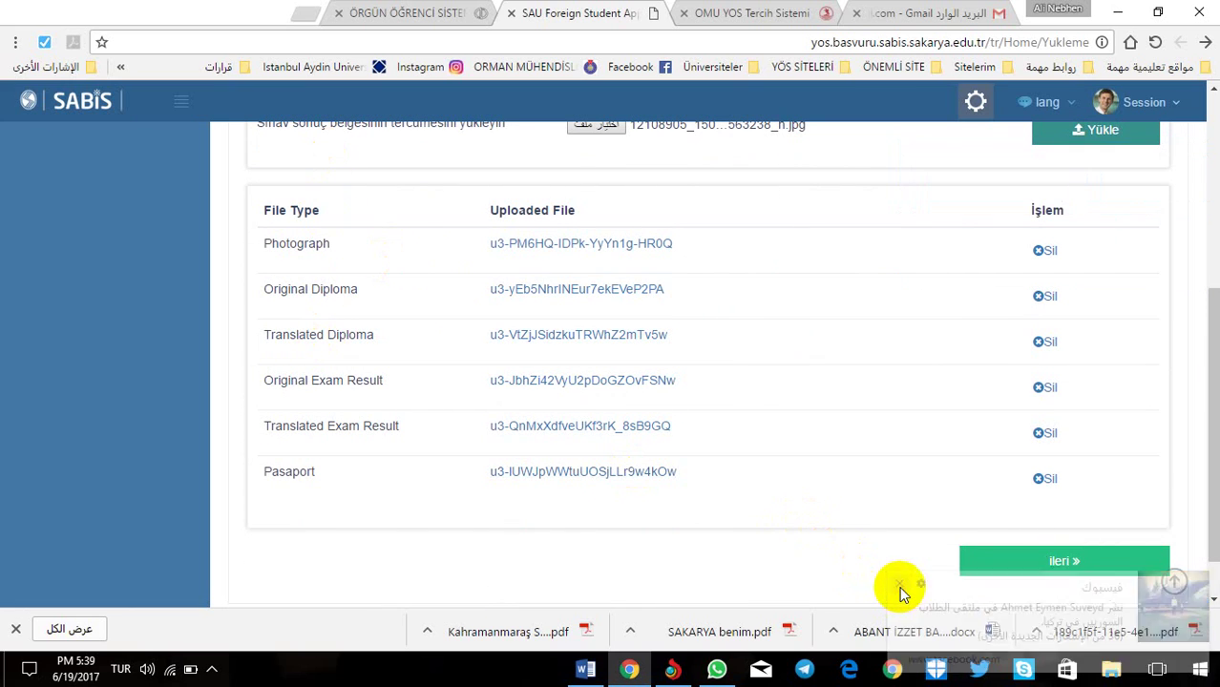
pyautogui.click(1079, 564)
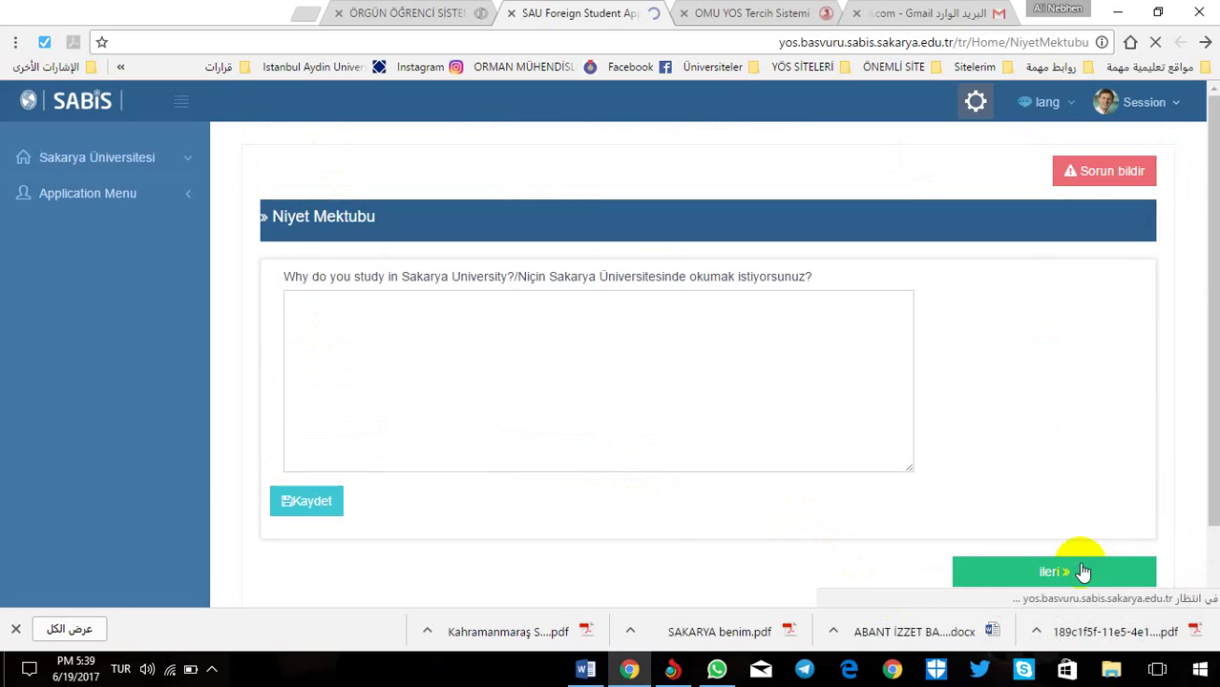
# Write the letter of intent 'ftghjk', save it, and continue to the Tercih Formu
pyautogui.click(528, 345)
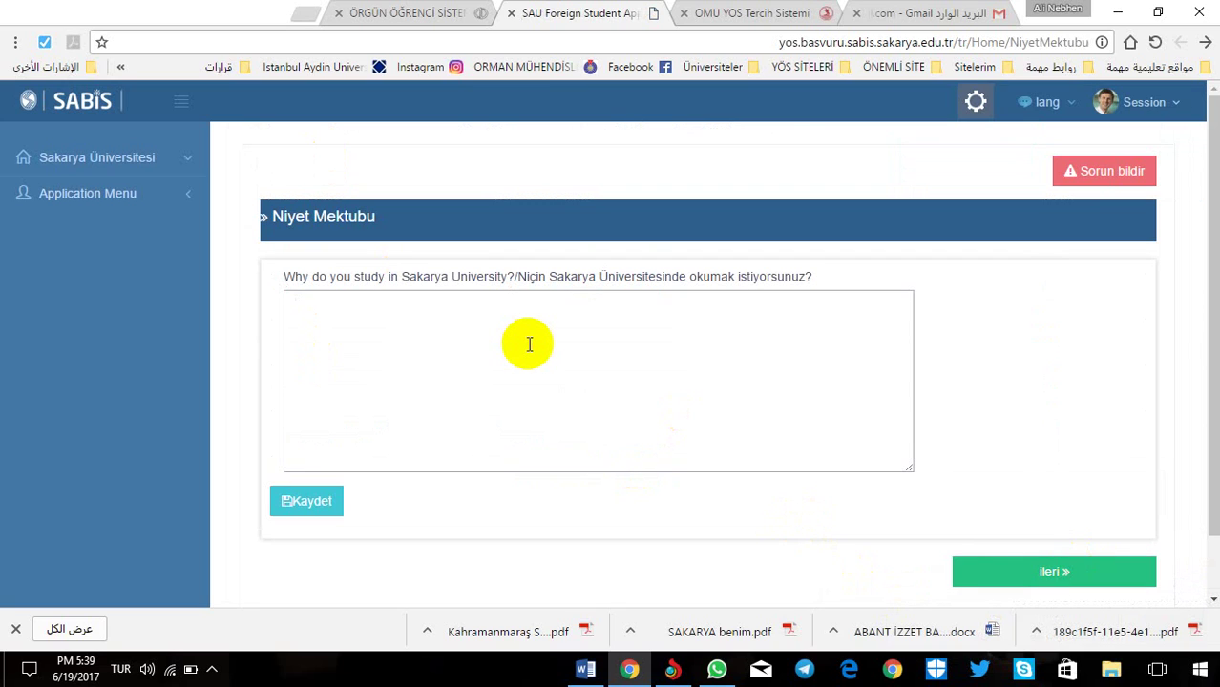
pyautogui.write('ftghjk rtyguhijok tgyuhijokl fghuijkf ftgyuhijmkö fgyhujikd tuygihujkld')
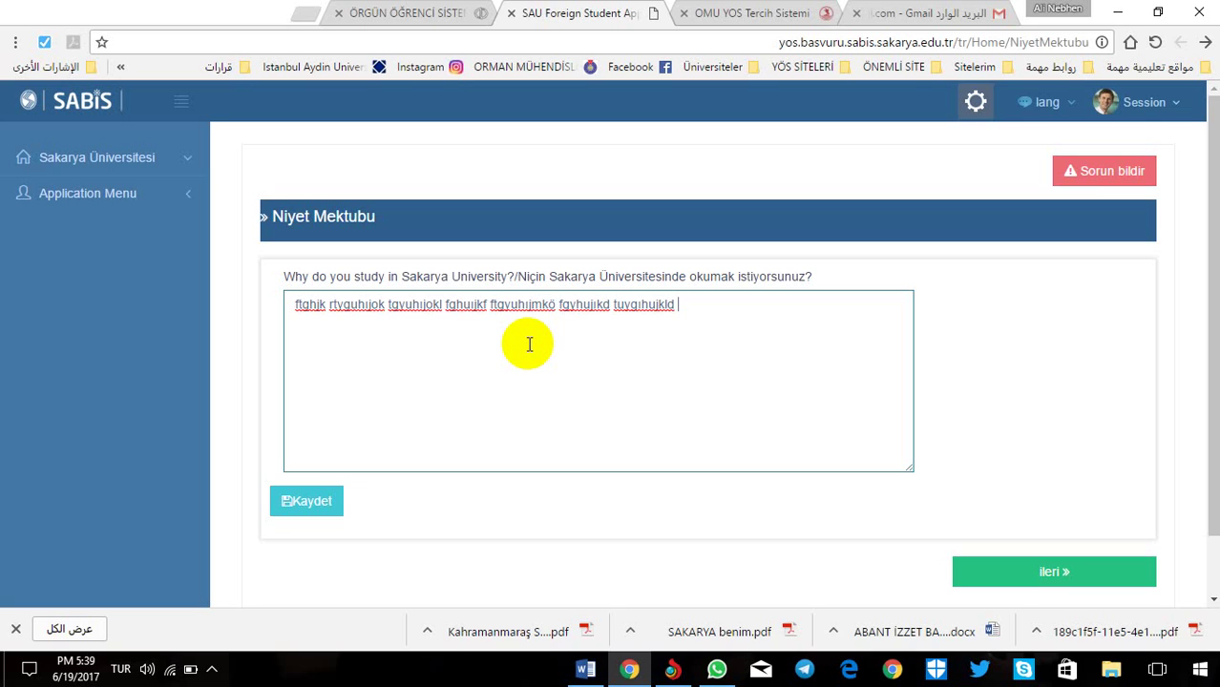
pyautogui.click(324, 517)
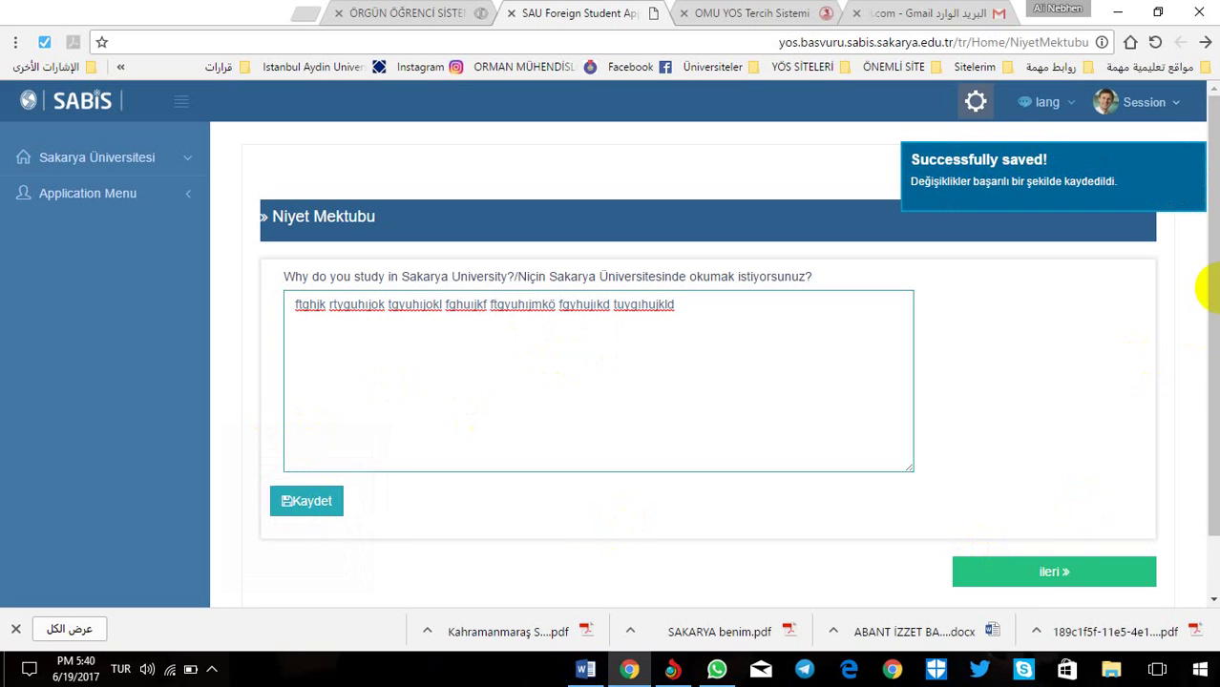
pyautogui.click(1031, 570)
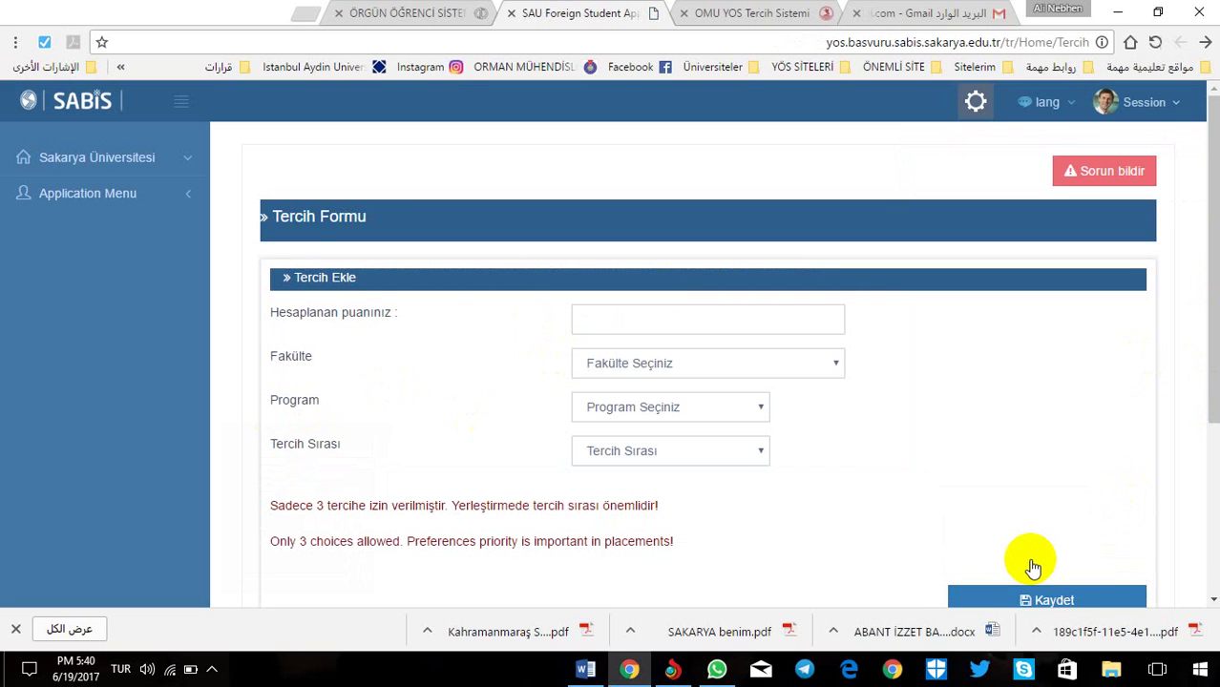
# Save a preference for FEN-EDEBİYAT faculty, KİMYA PR. program, with Tercih Sırası 1
pyautogui.click(655, 370)
pyautogui.moveTo(332, 357); pyautogui.dragTo(261, 349)
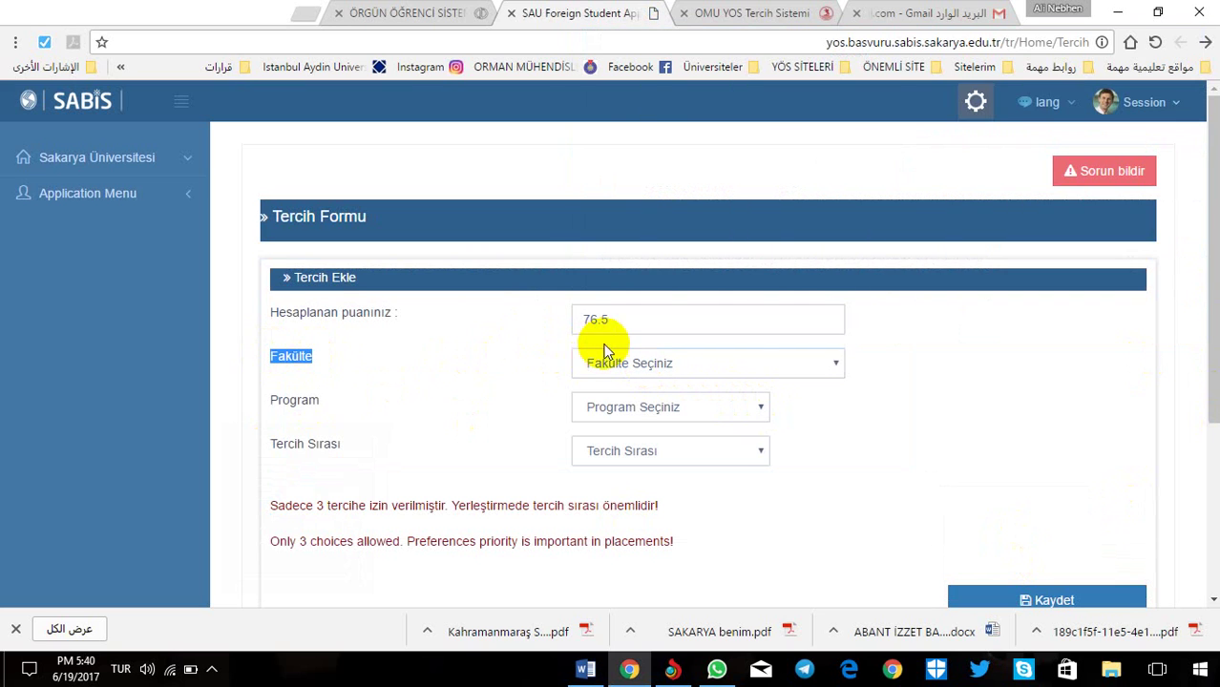
pyautogui.click(603, 353)
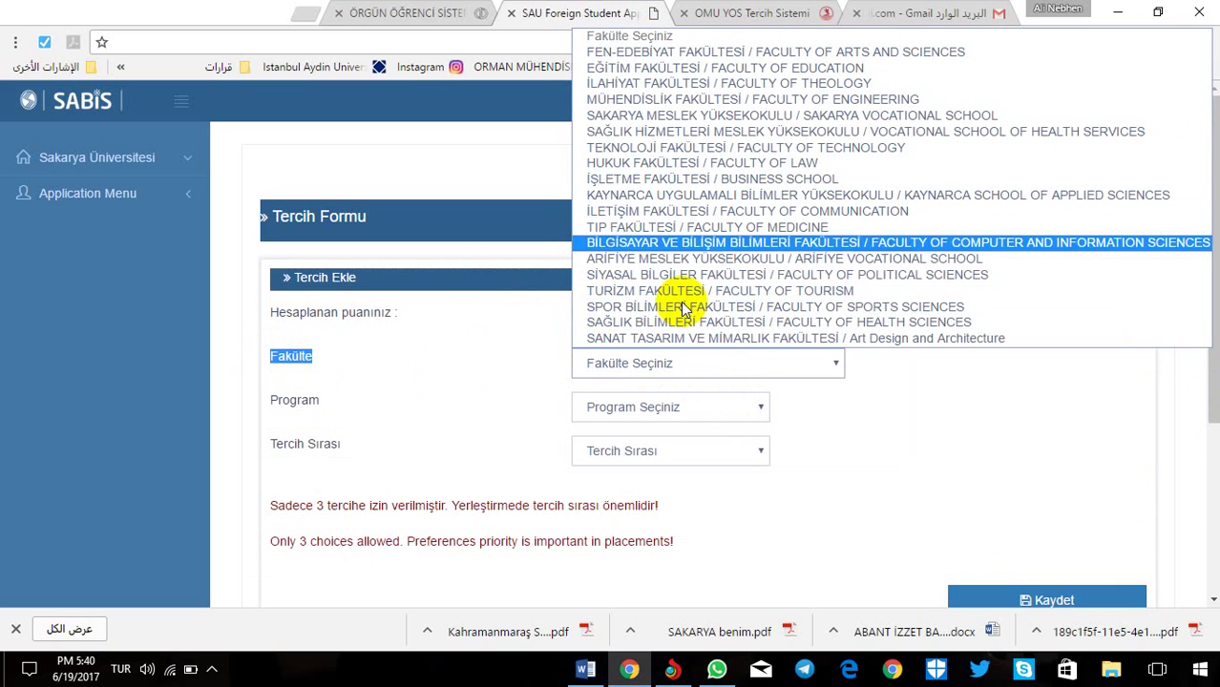
pyautogui.click(657, 54)
pyautogui.moveTo(267, 399); pyautogui.dragTo(573, 407)
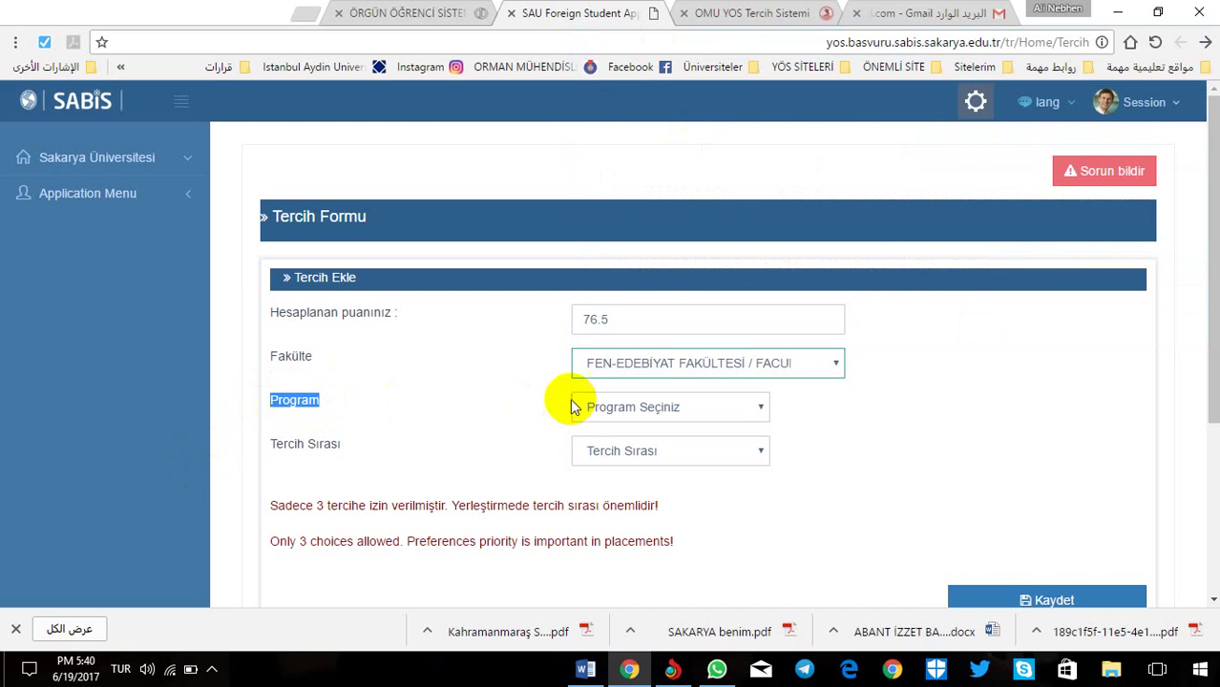
pyautogui.click(578, 407)
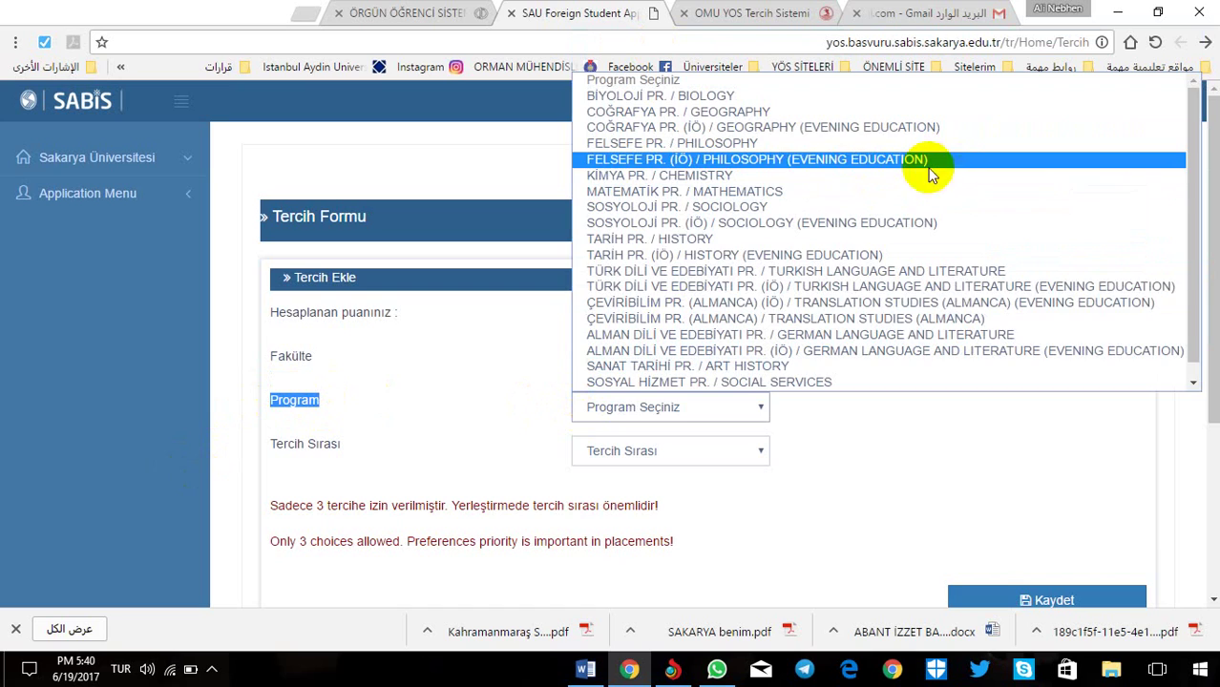
pyautogui.click(927, 175)
pyautogui.click(615, 453)
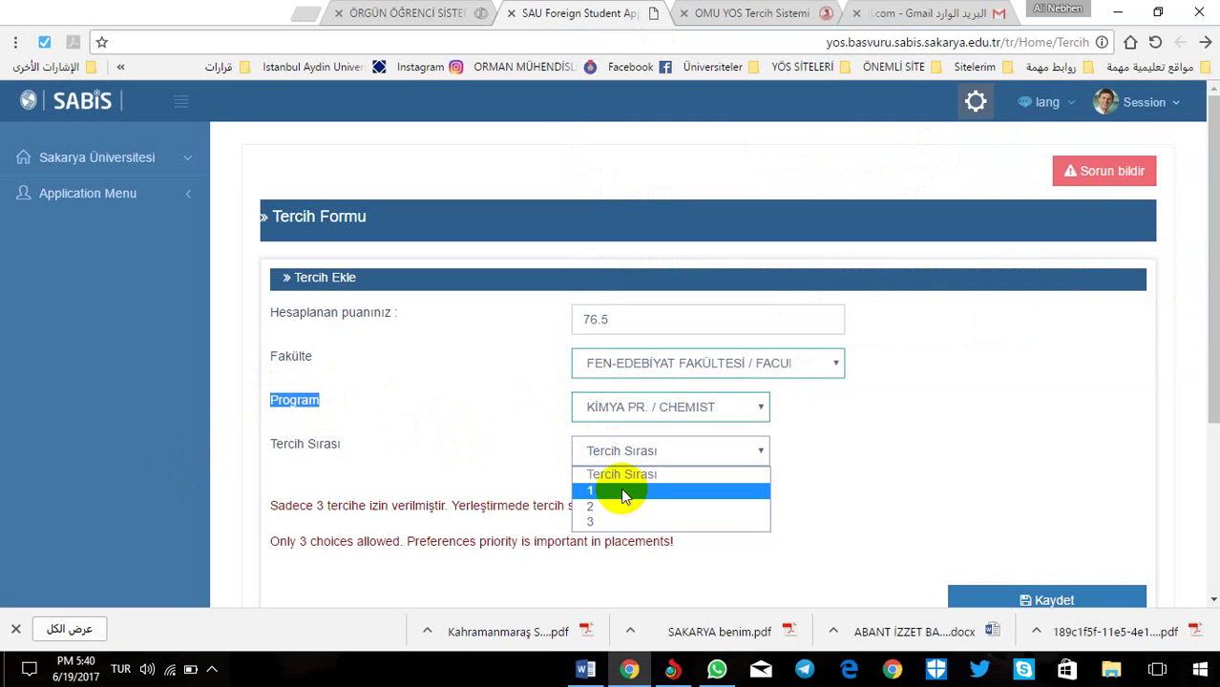
pyautogui.click(620, 490)
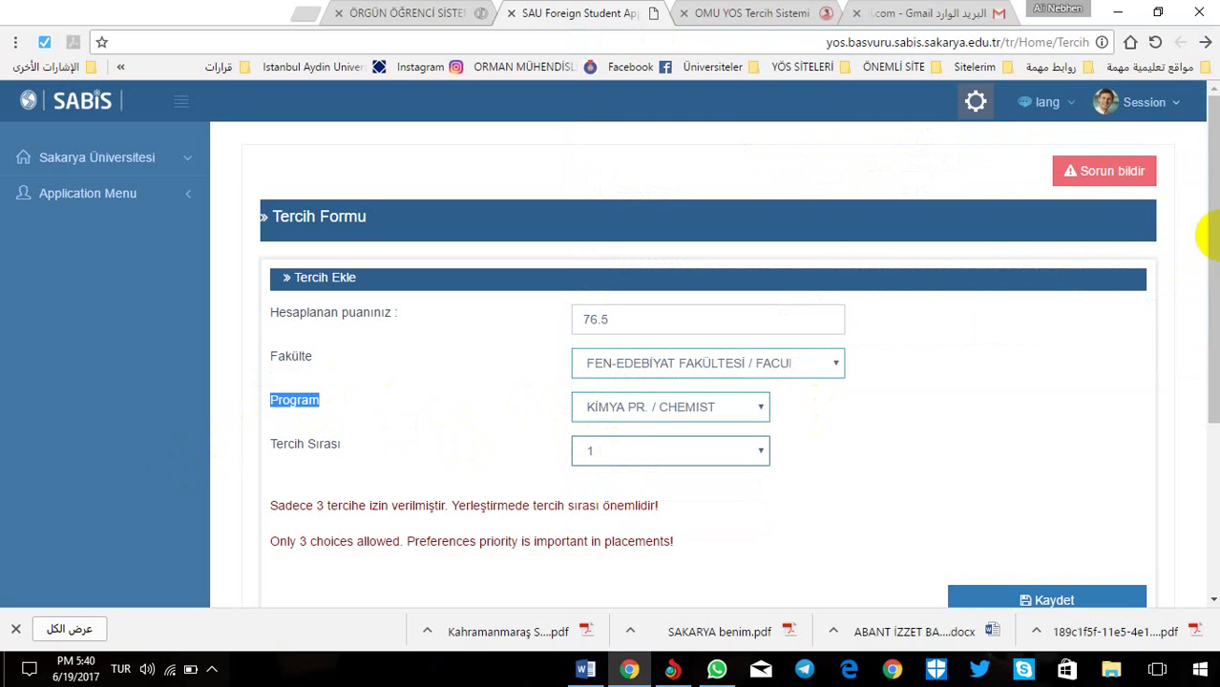
pyautogui.moveTo(1214, 355); pyautogui.dragTo(1206, 422)
pyautogui.click(1048, 483)
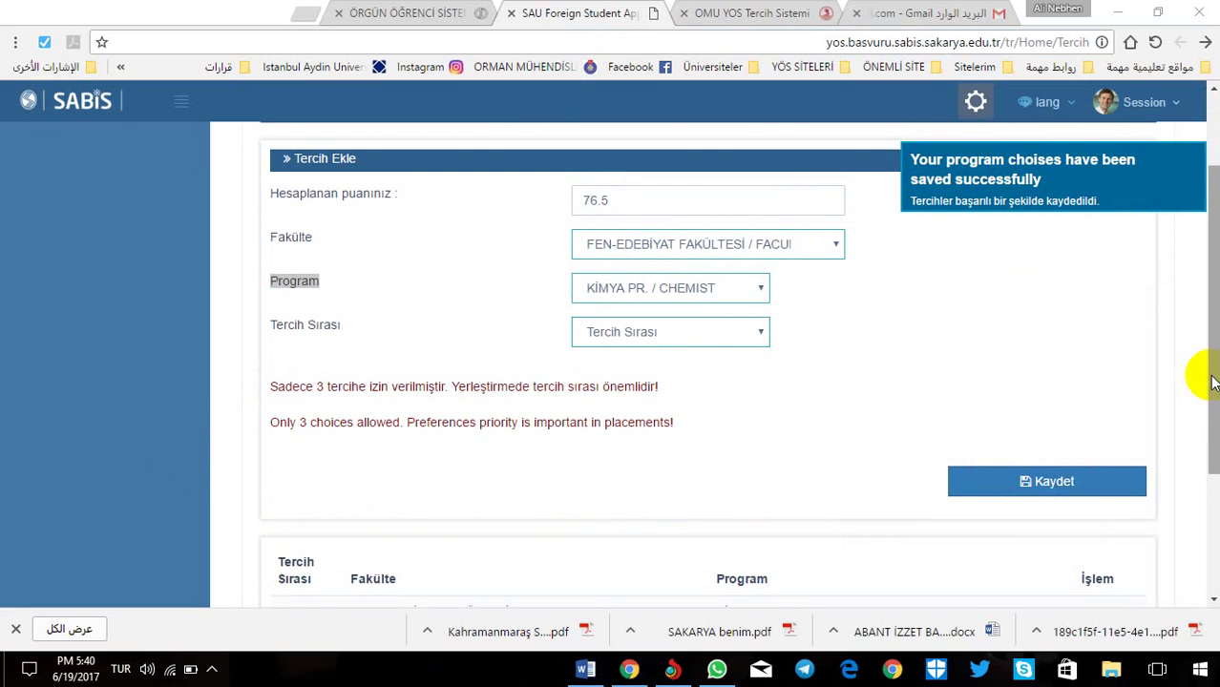
pyautogui.moveTo(1201, 373); pyautogui.dragTo(1201, 479)
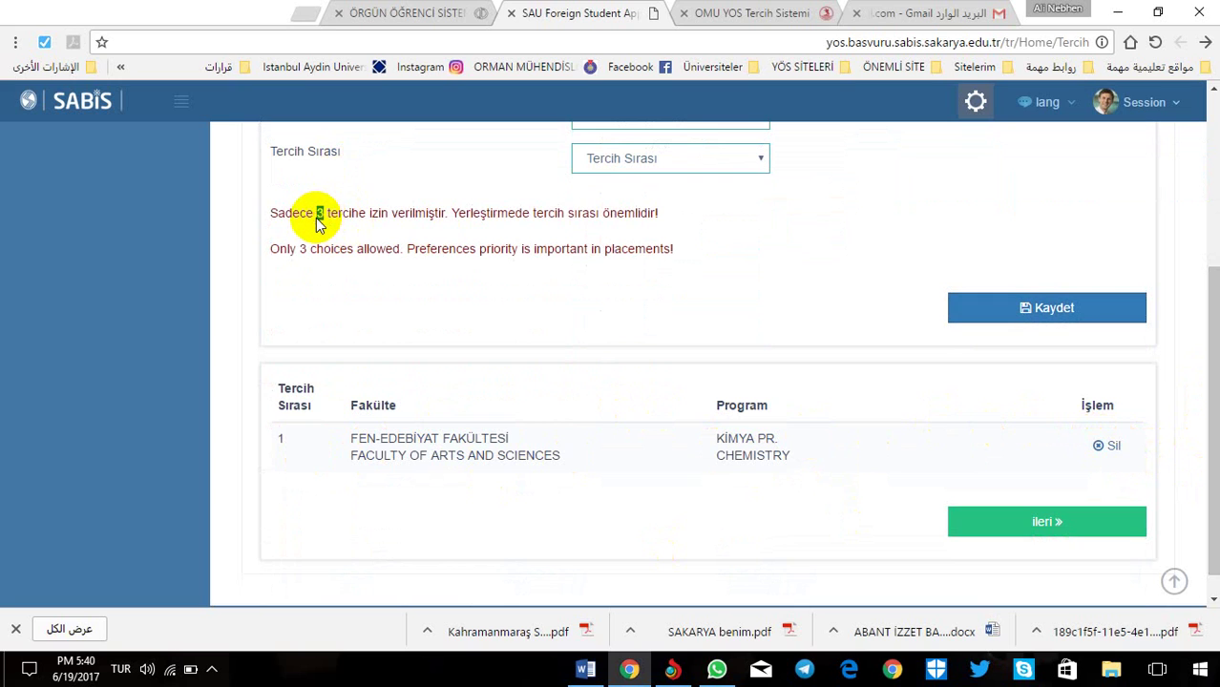
# Continue past the completion alert and open the ÖZET BİLGİLER summary as a printable PDF
pyautogui.click(1069, 528)
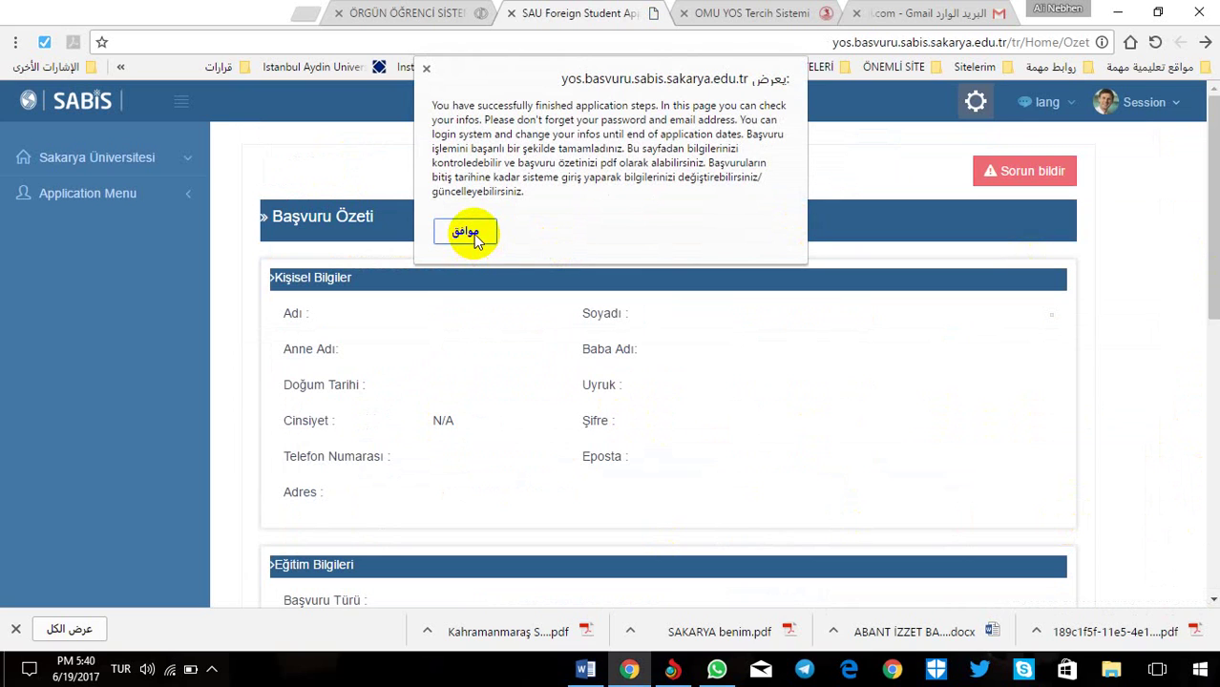
pyautogui.click(468, 233)
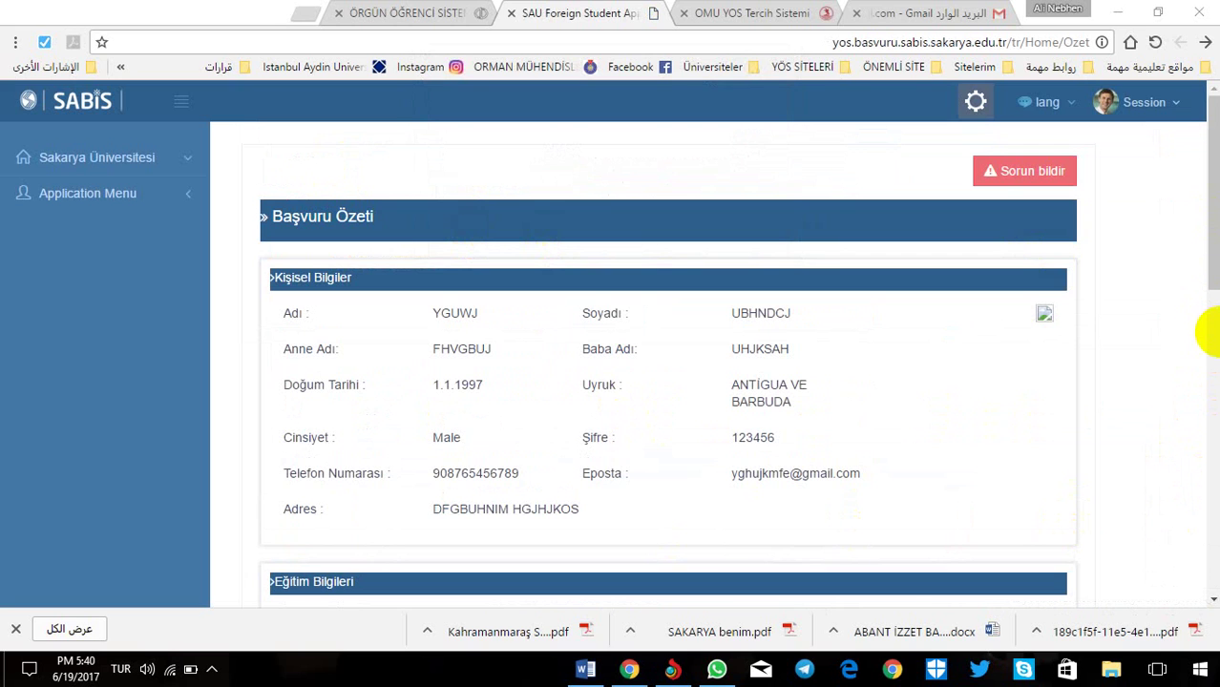
pyautogui.moveTo(1207, 258); pyautogui.dragTo(1176, 581)
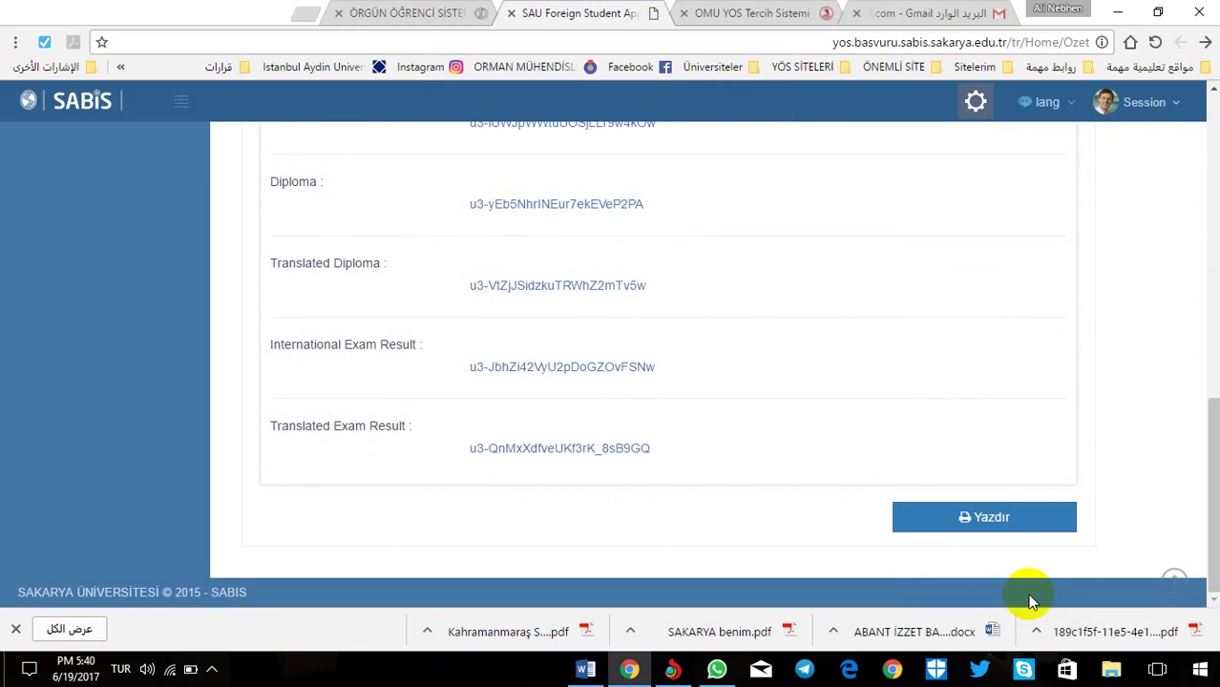
pyautogui.click(985, 517)
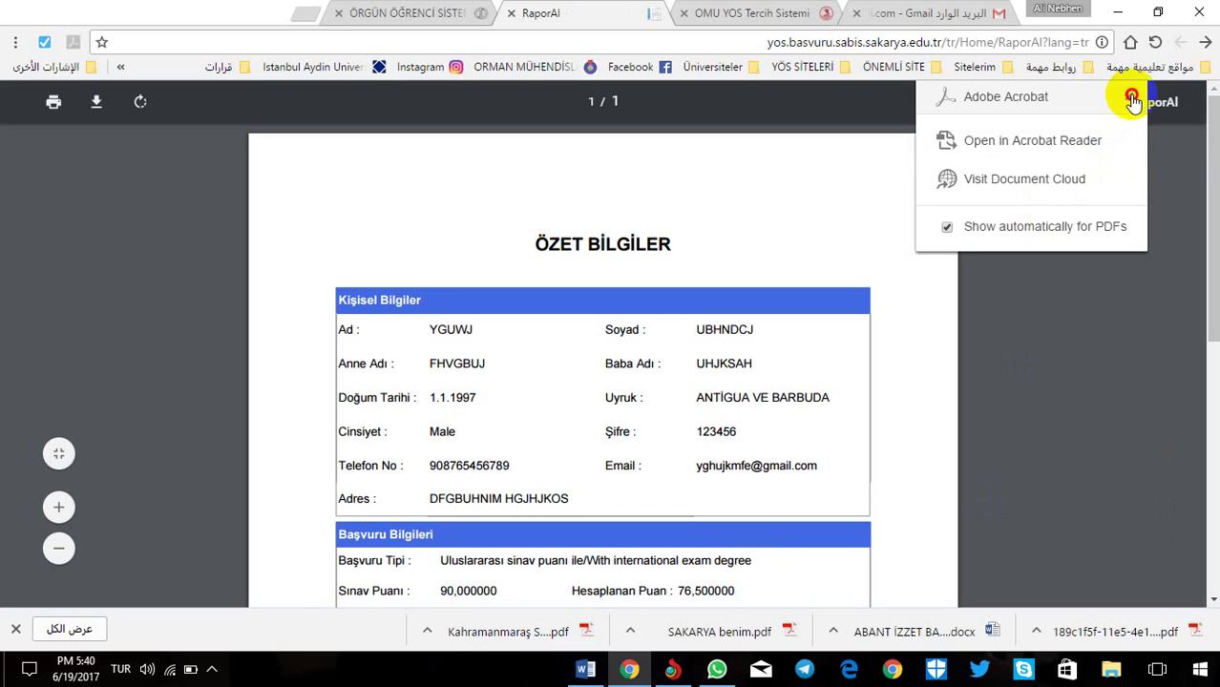
# Scroll through the RaporAl summary PDF, then minimize the Chrome window
pyautogui.moveTo(1209, 189); pyautogui.dragTo(1205, 143)
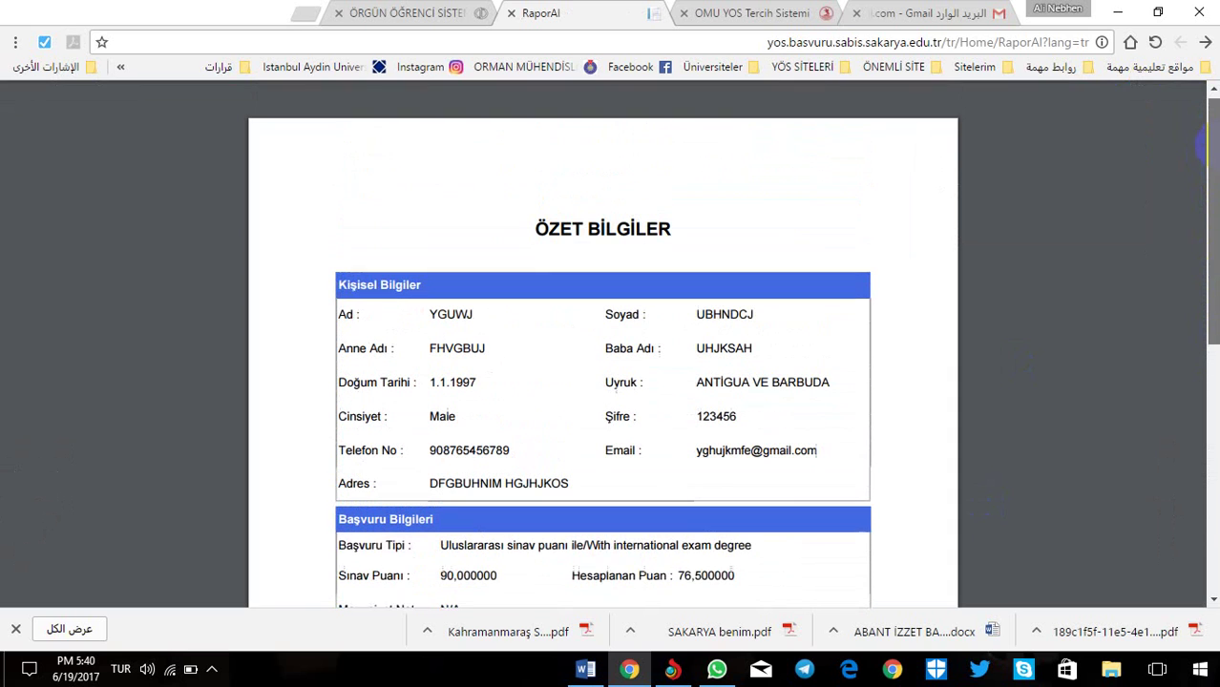
pyautogui.click(1118, 12)
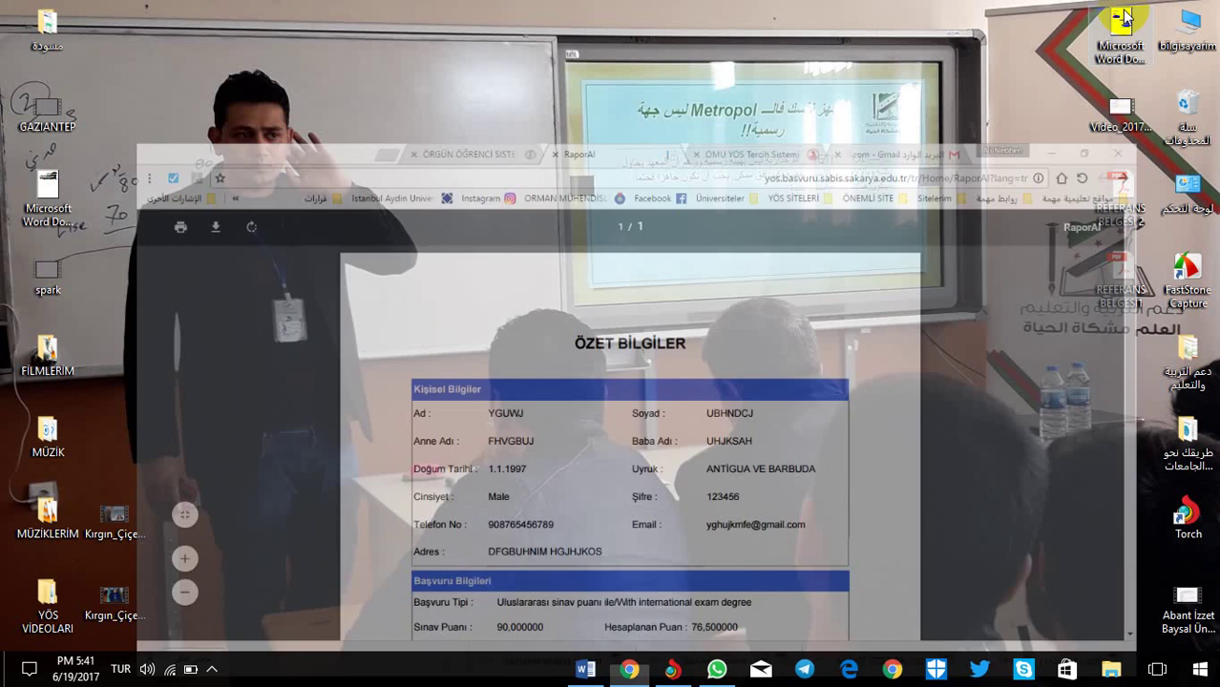